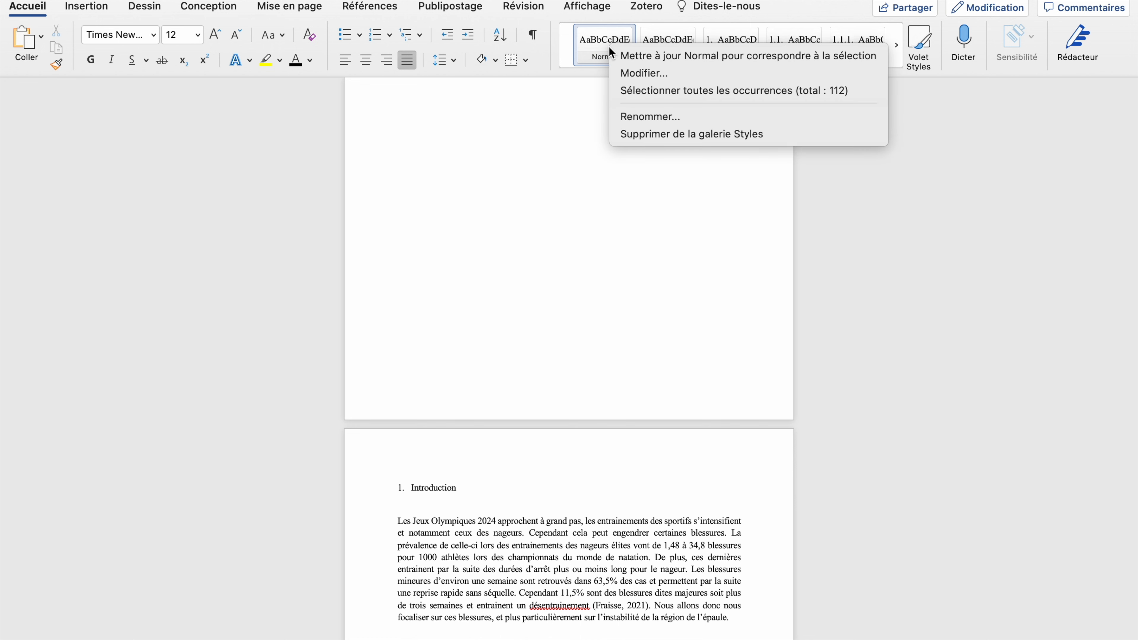
Review the Normal style's paragraph indent and spacing settings, keeping them as they are
left_click(627, 72)
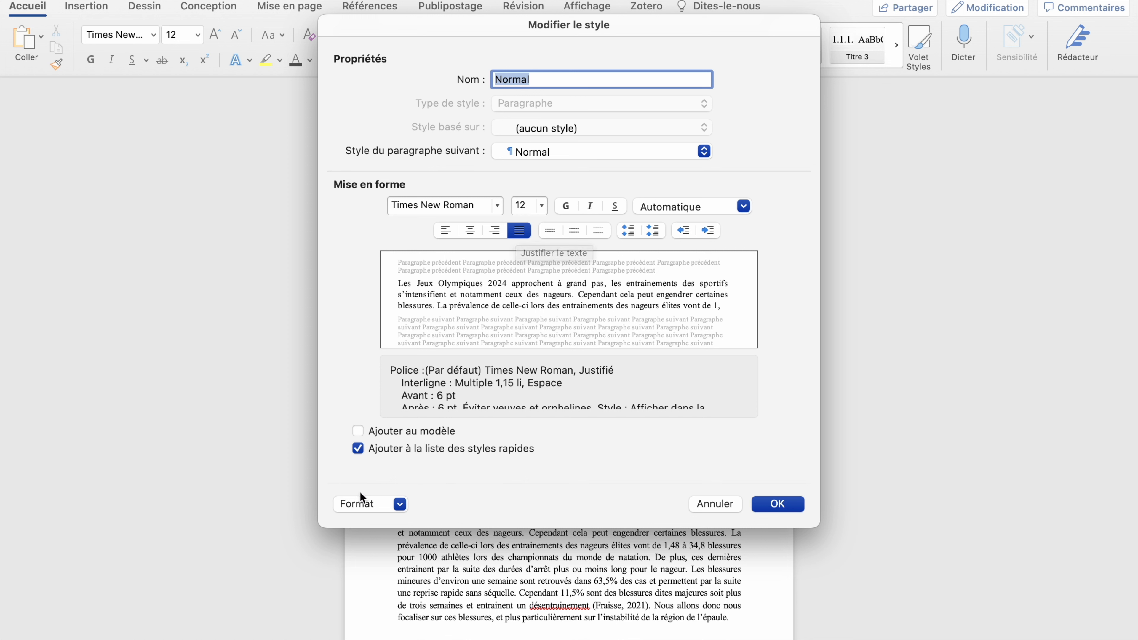
left_click(363, 502)
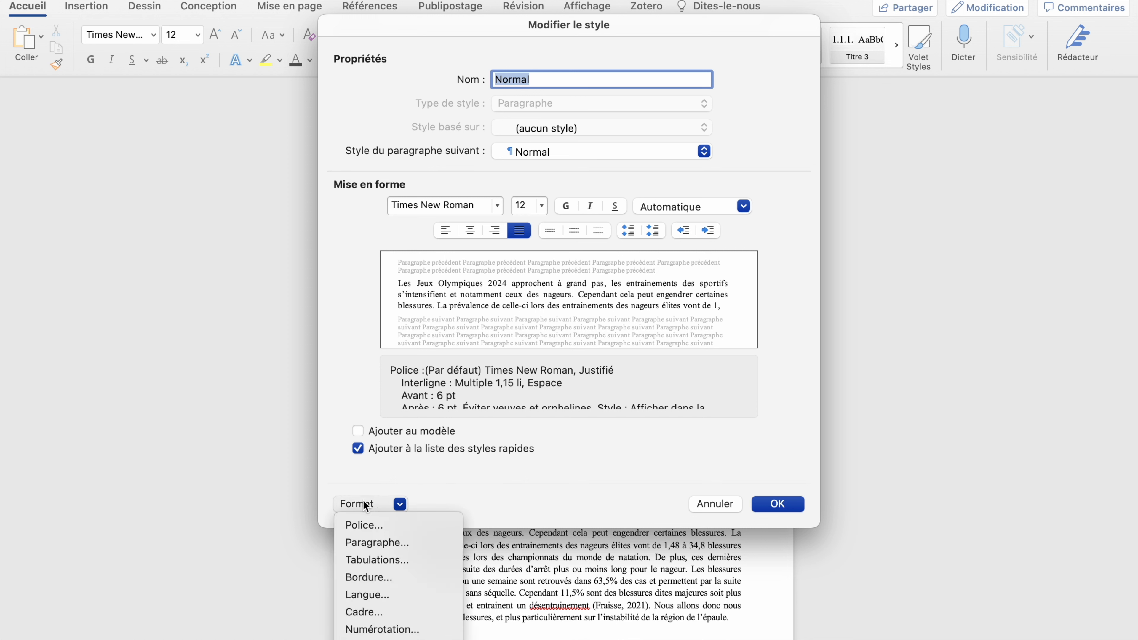
left_click(371, 543)
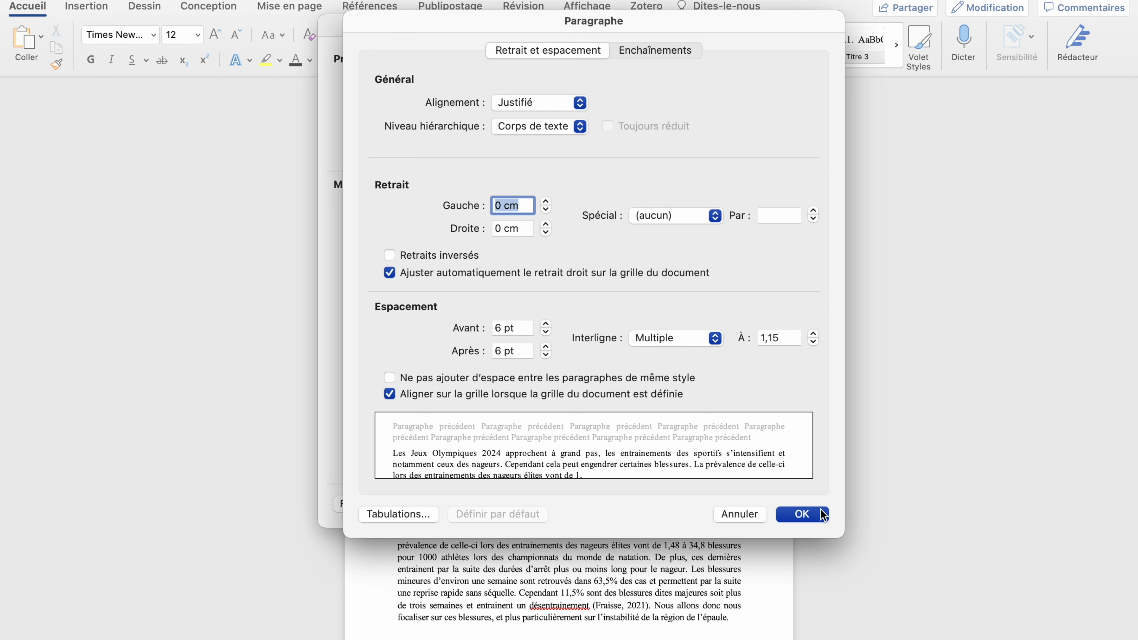
left_click(810, 514)
left_click(790, 509)
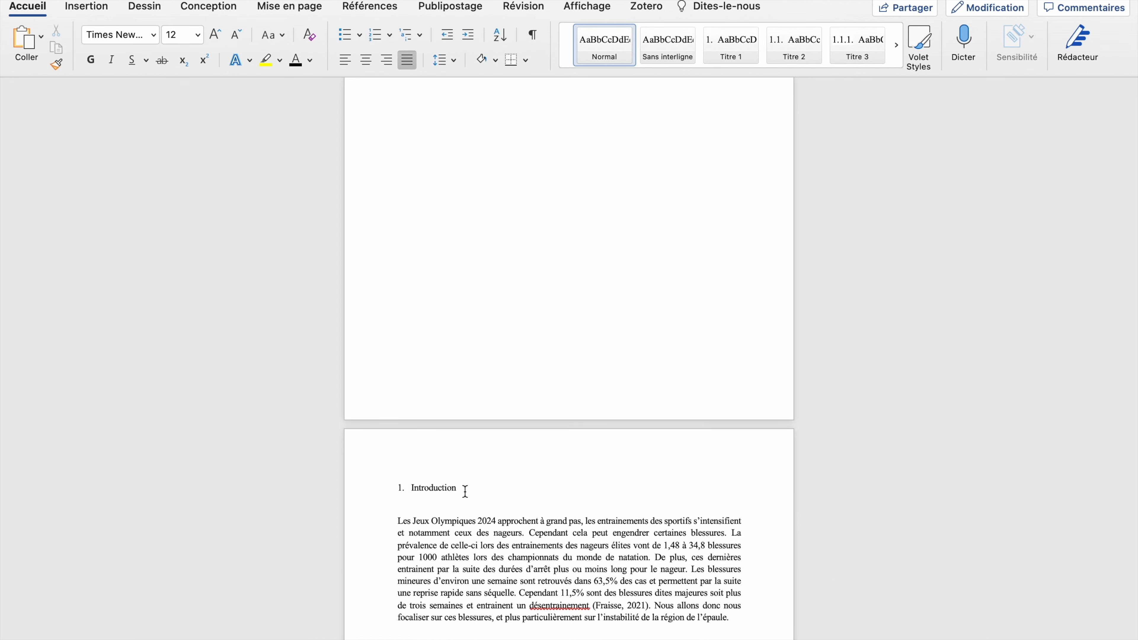
Open the Titre 1 style for modification and review its paragraph indent and spacing settings
right_click(737, 41)
left_click(749, 69)
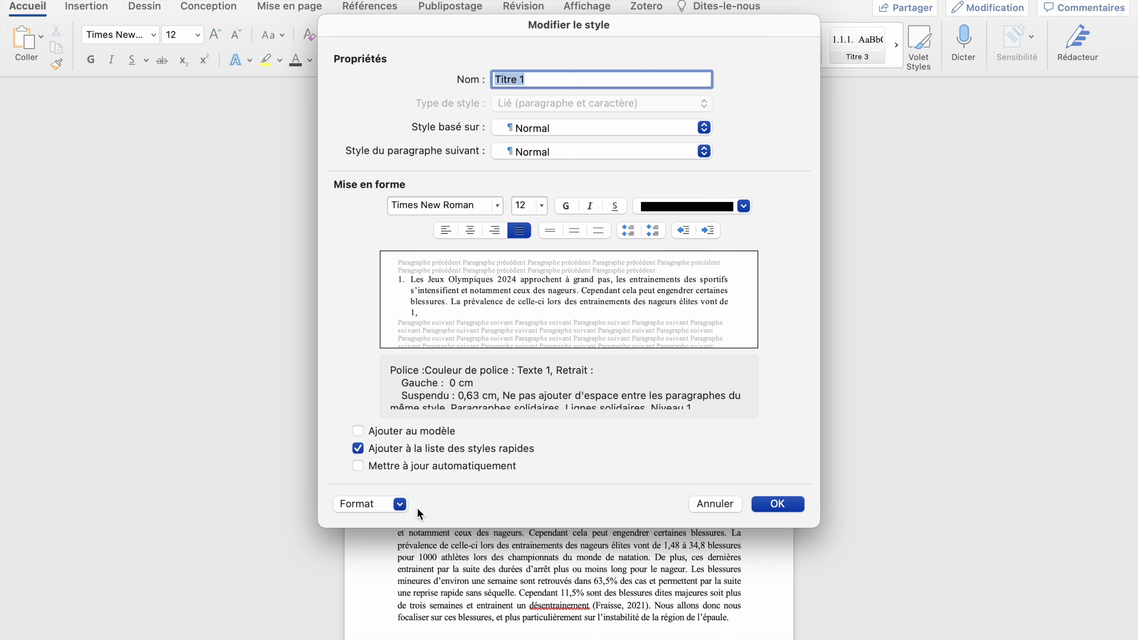
left_click(399, 505)
left_click(388, 544)
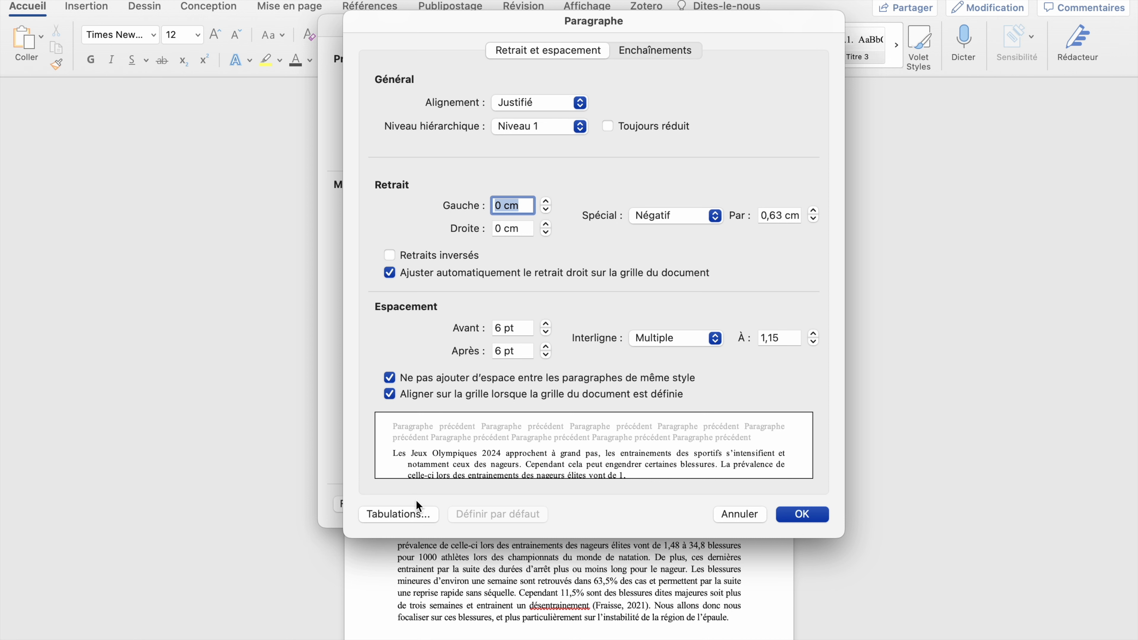
left_click(801, 514)
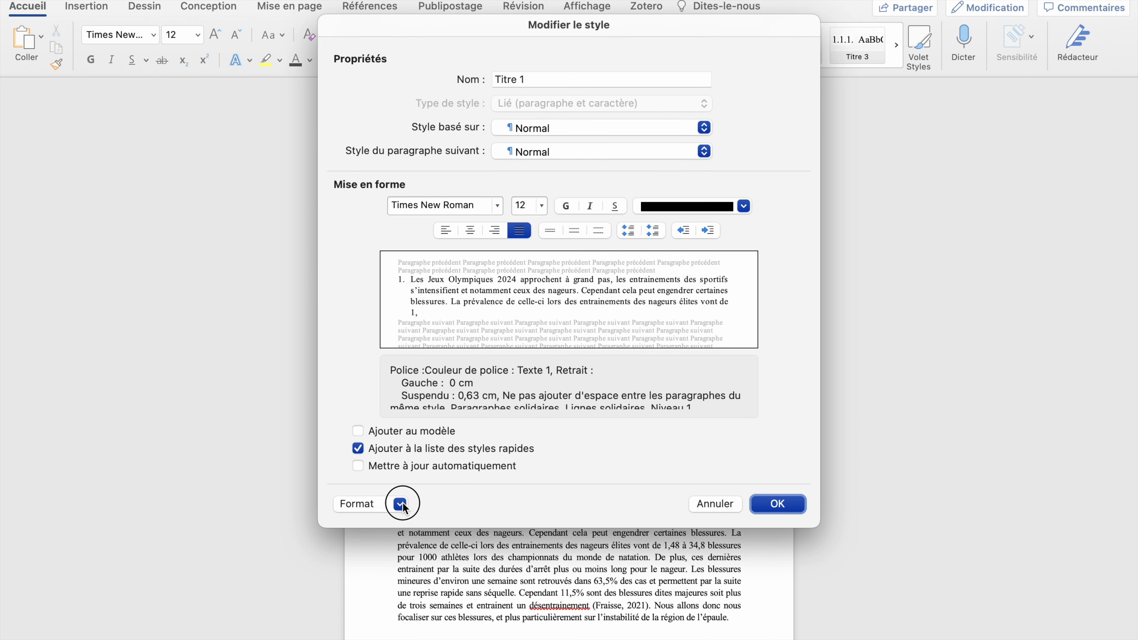
Check the Titre 1 style's multilevel numbering, keeping the 1. / 1.1. / 1.1.1. scheme linked to the Titre styles
left_click(398, 504)
left_click(388, 629)
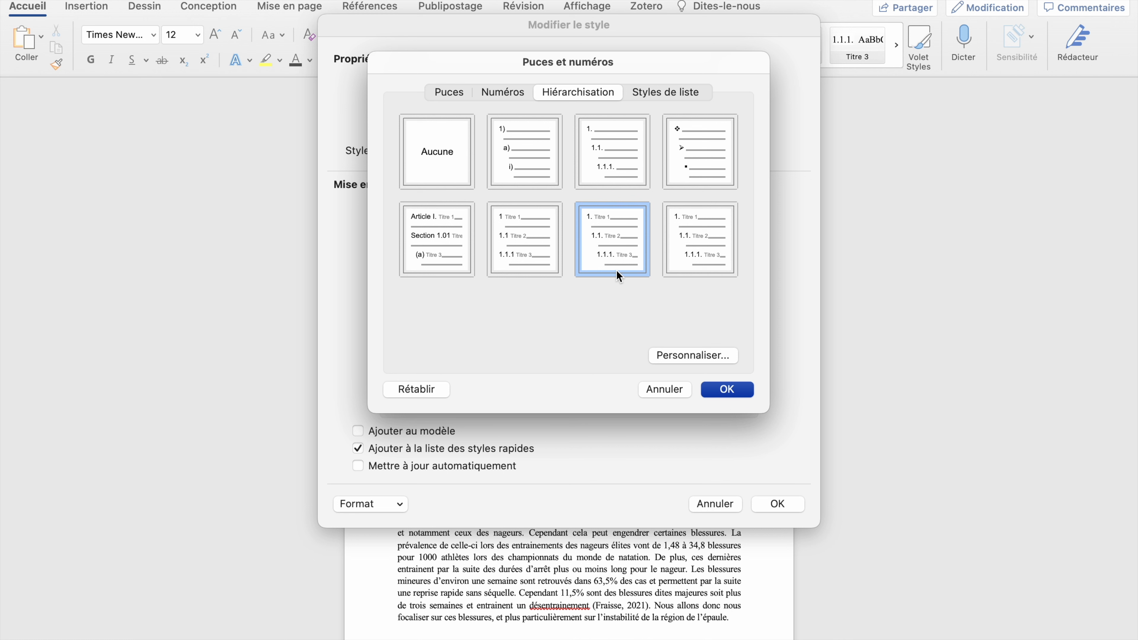
left_click(726, 389)
left_click(779, 502)
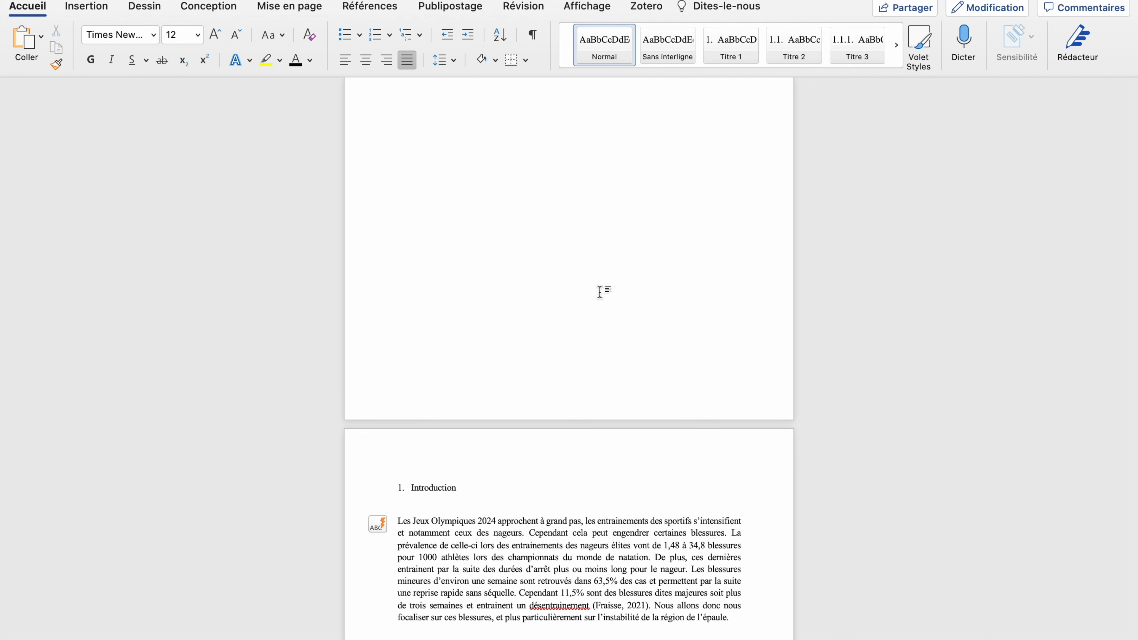
Insert an automatic table of contents in the Classique format on the "Tables des matières" page
scroll(601, 292, "up", 10)
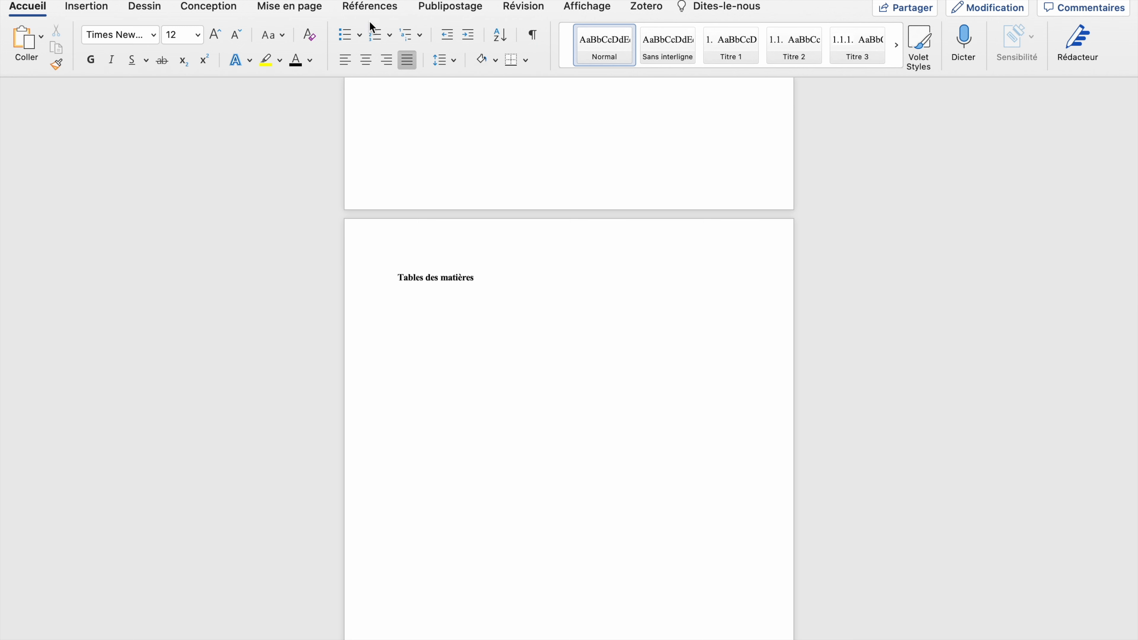
left_click(368, 9)
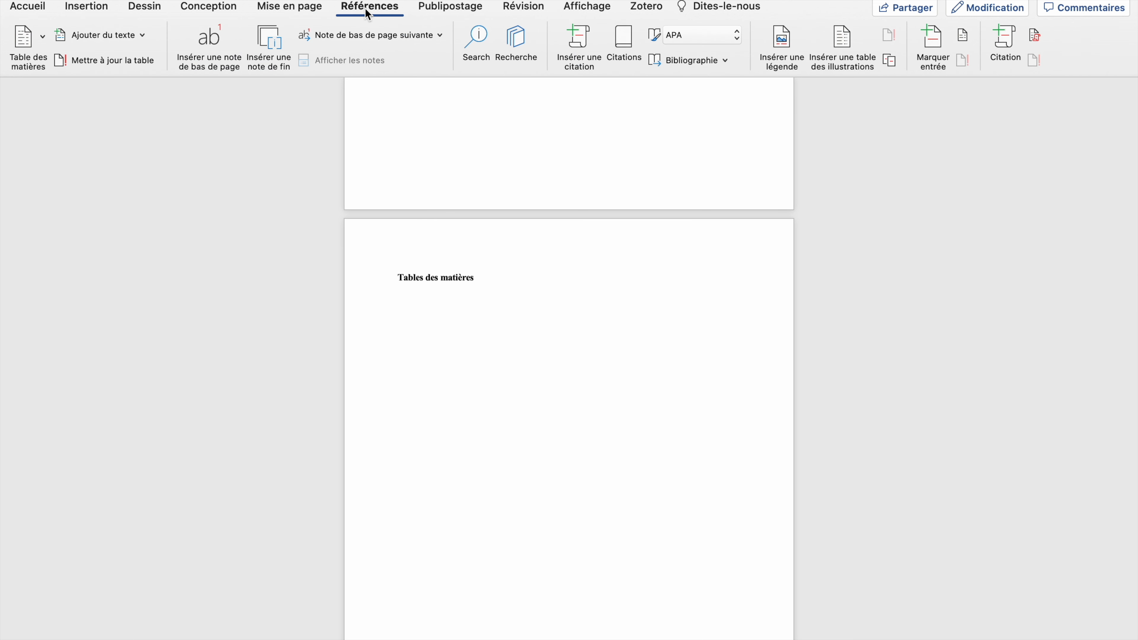
left_click(43, 36)
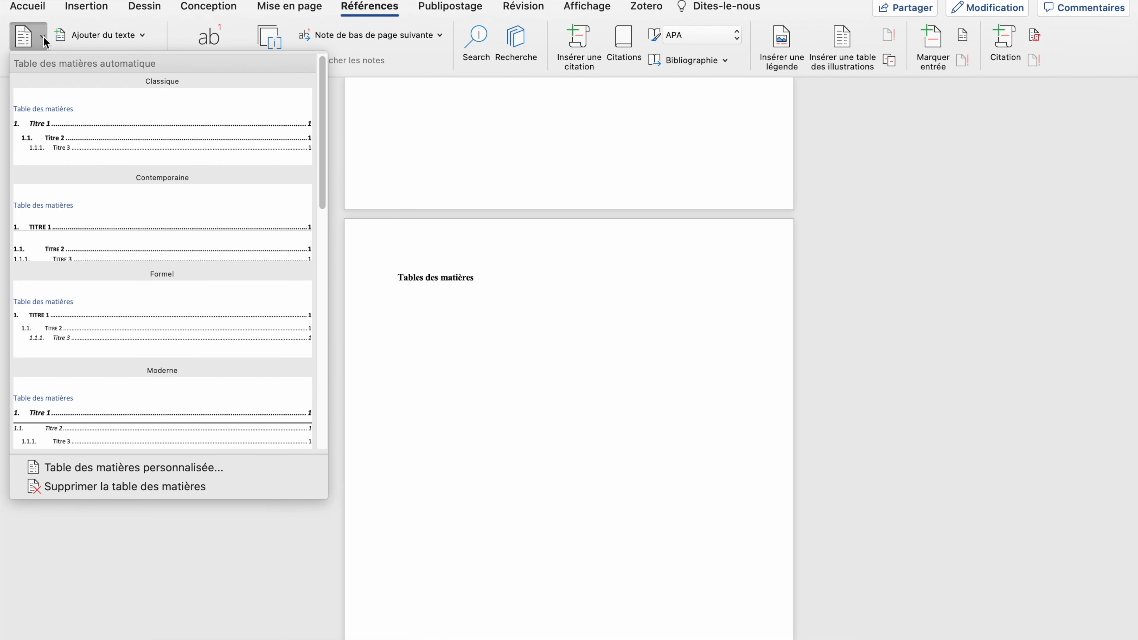
left_click(90, 111)
Examine the inserted table of contents from Introduction to Annexes and compare it with the document's Introduction heading
scroll(477, 157, "up", 5)
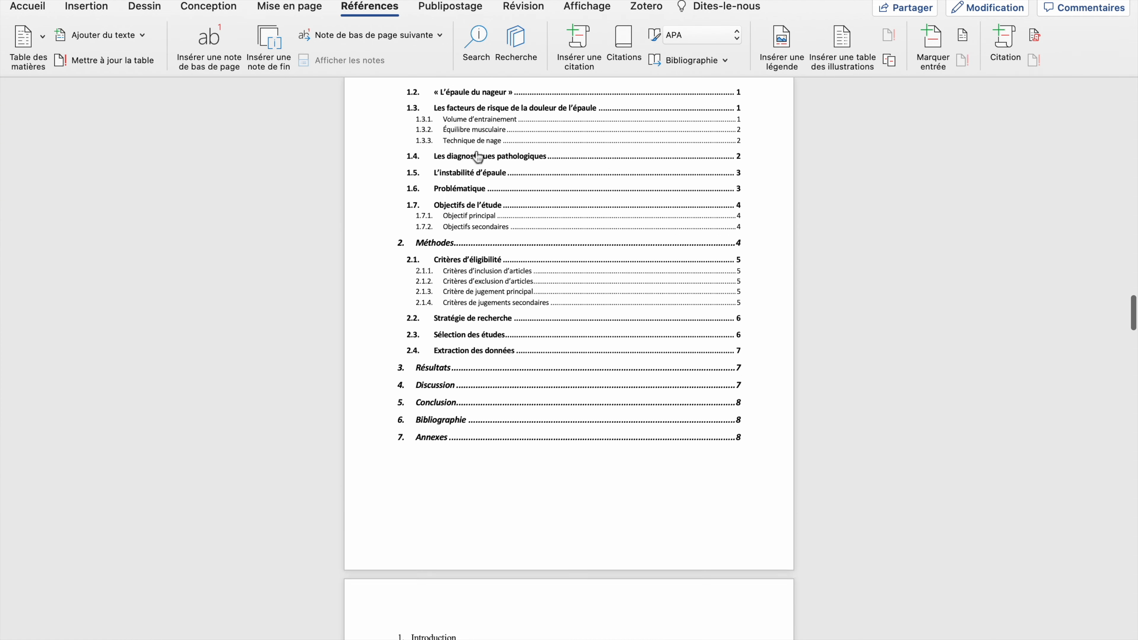
scroll(477, 157, "up", 3)
scroll(495, 413, "down", 2)
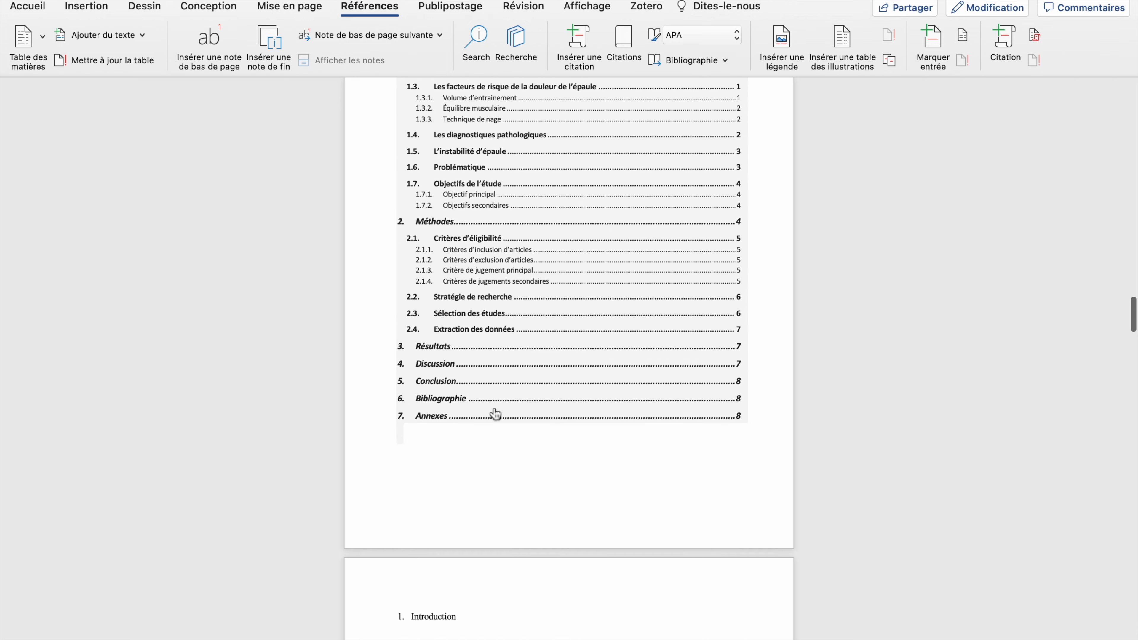
scroll(495, 414, "down", 5)
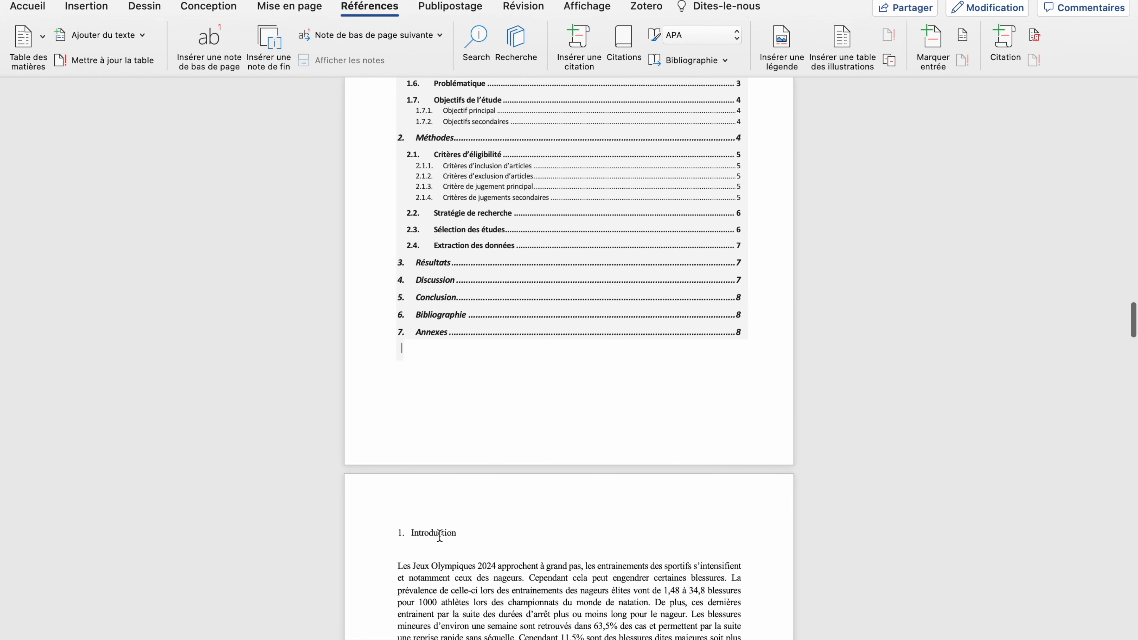
scroll(445, 534, "up", 7)
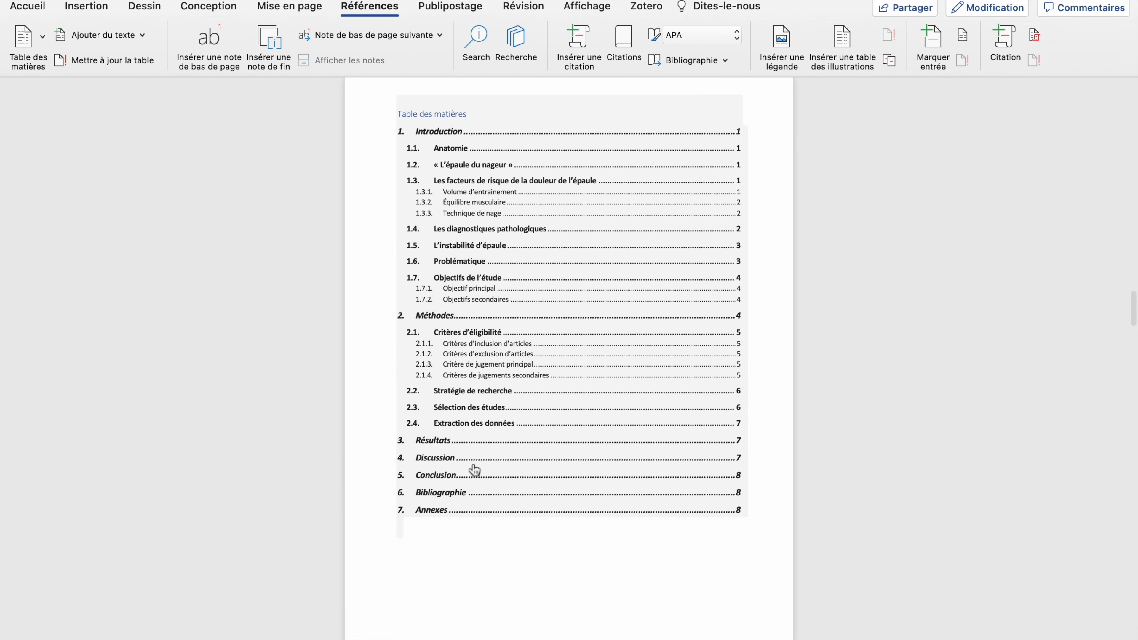
scroll(555, 331, "up", 1)
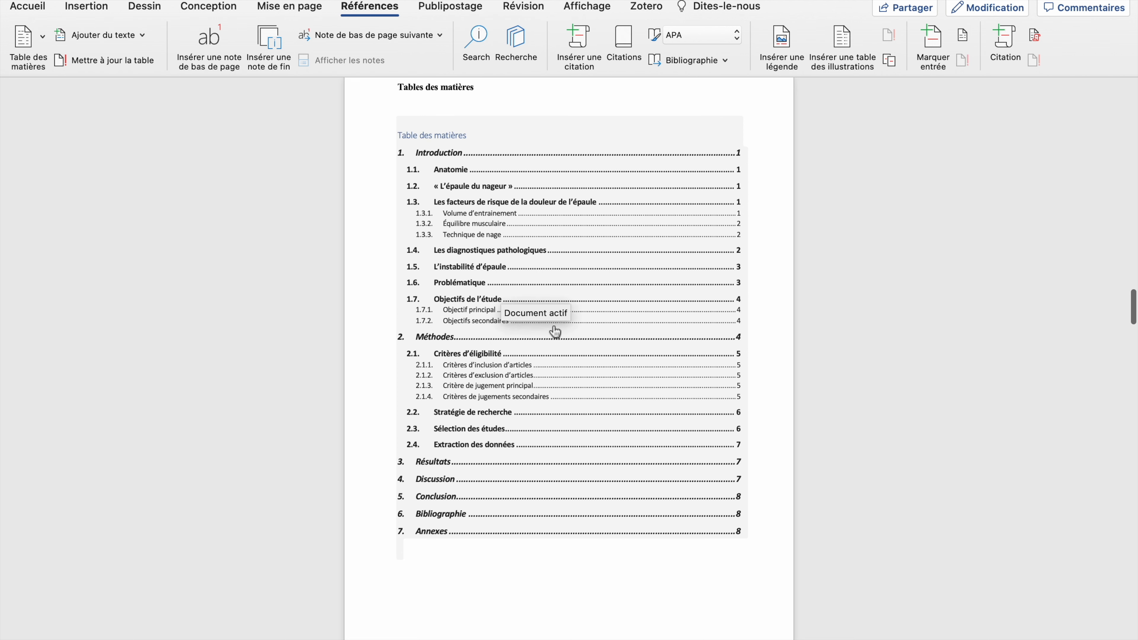
left_click(74, 68)
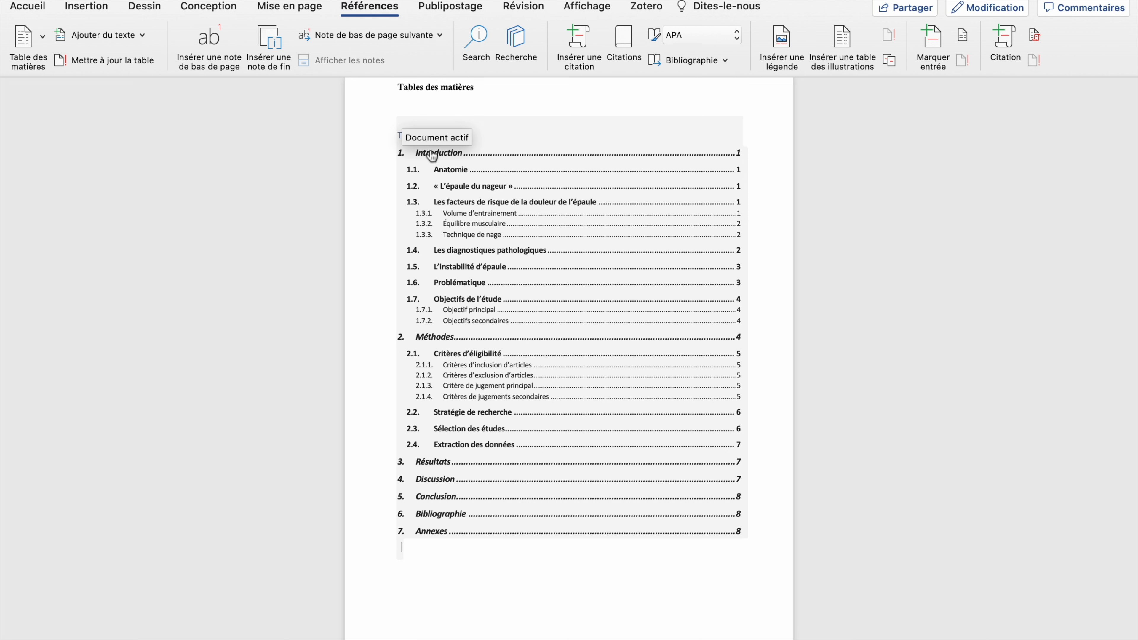
In the custom table of contents settings, change the TM 1 style's font to Times New Roman without bold or italic
left_click(43, 36)
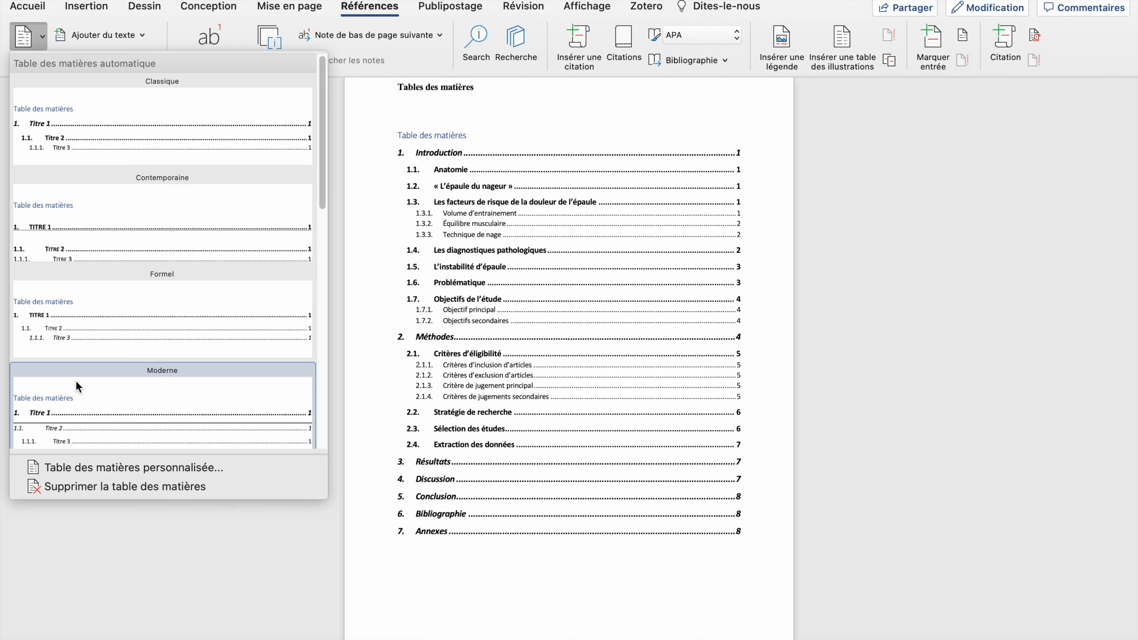
left_click(93, 470)
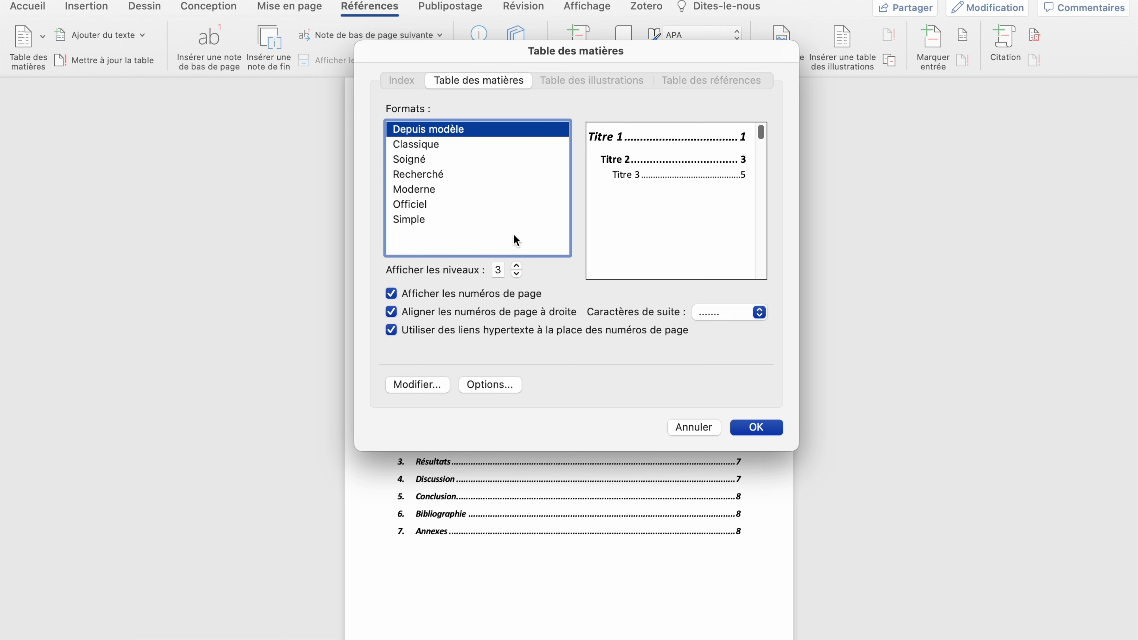
left_click(414, 384)
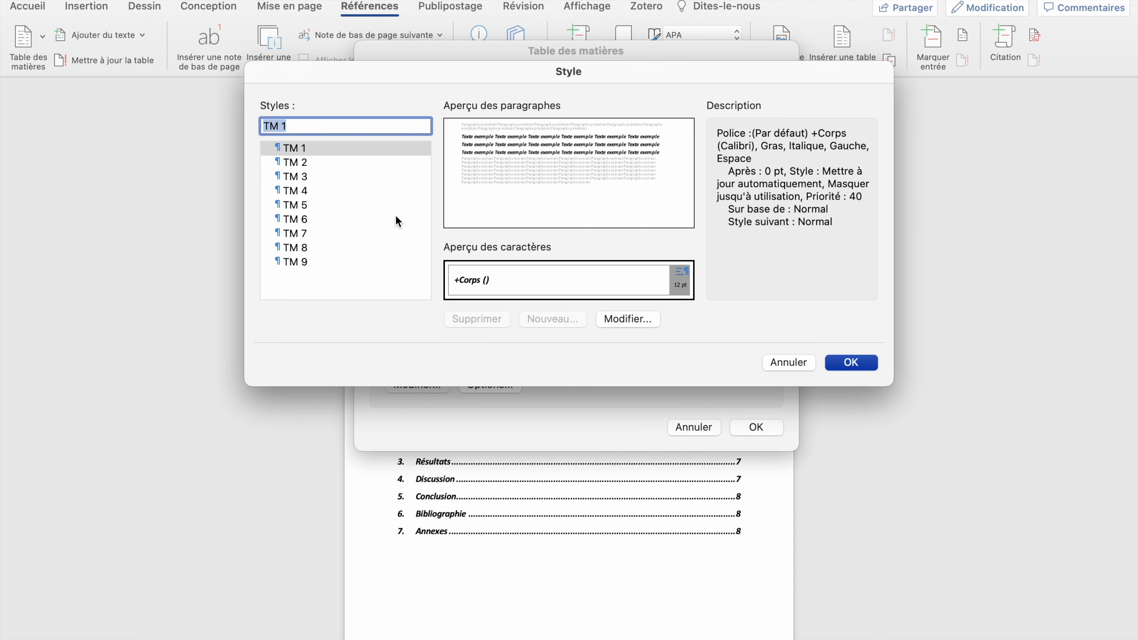
left_click(640, 321)
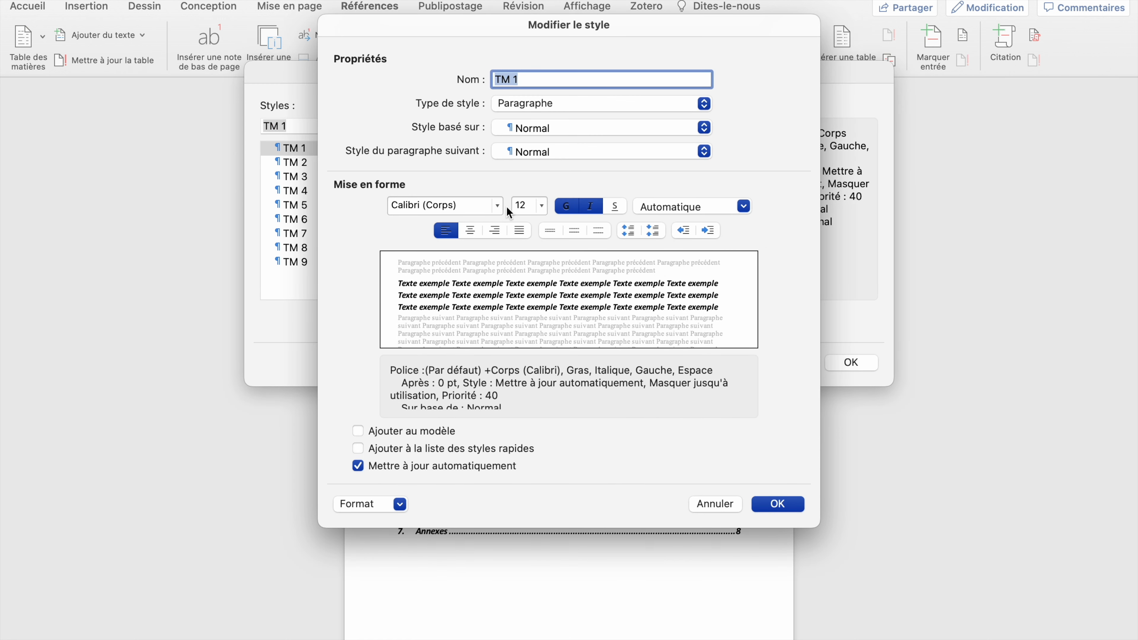
left_click(497, 205)
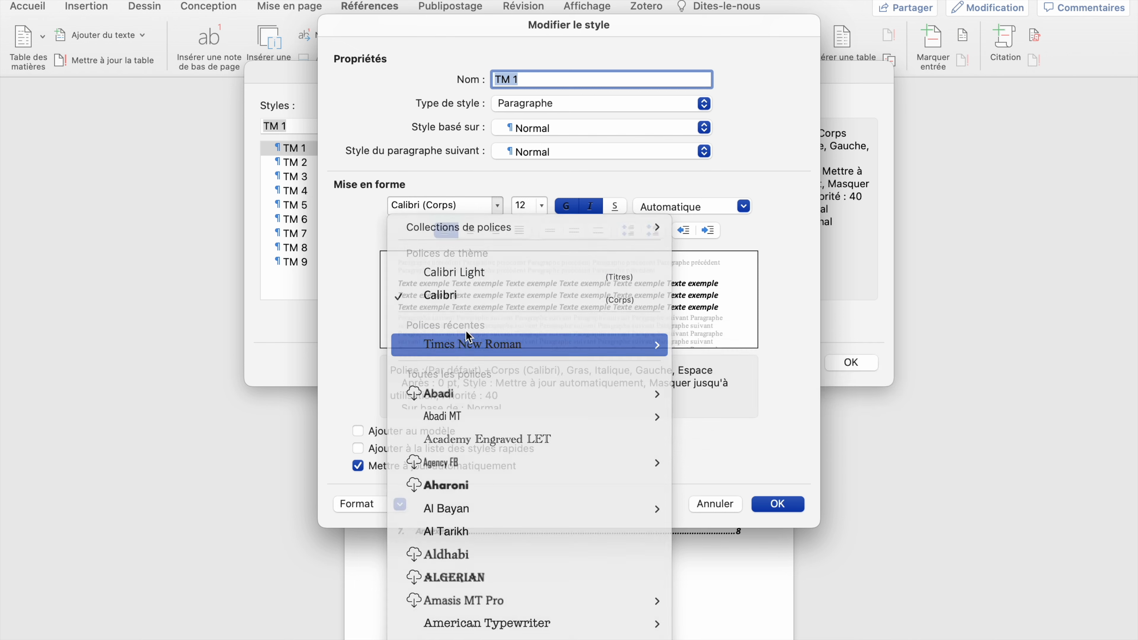
left_click(468, 343)
left_click(563, 208)
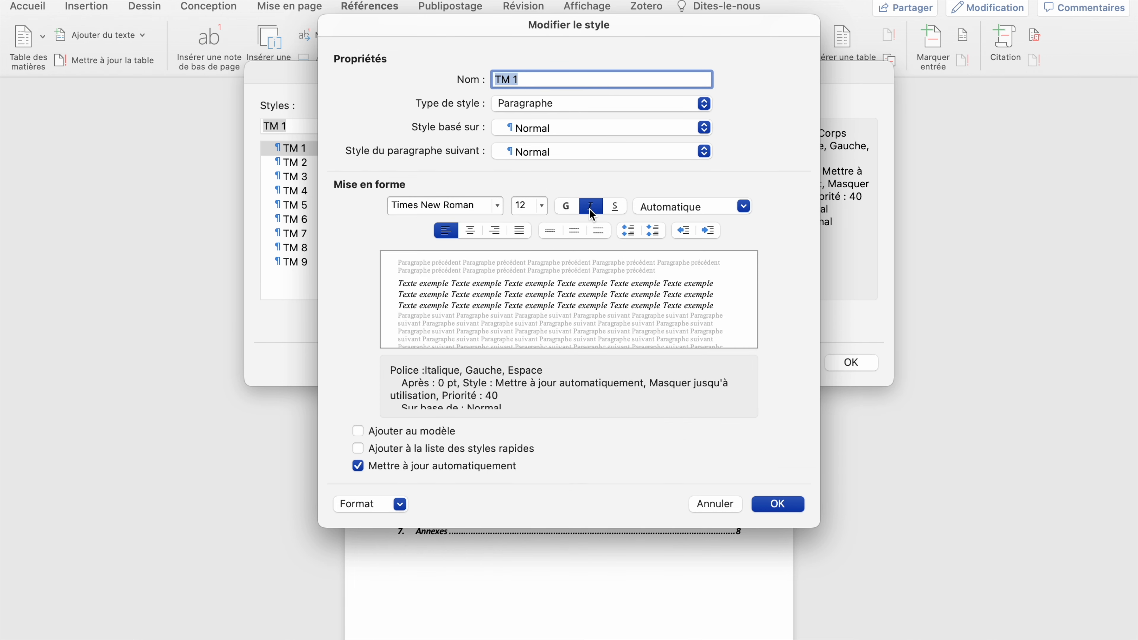
left_click(590, 208)
Set the TM 1 style's paragraph spacing after to 6 pt and save the style
left_click(350, 505)
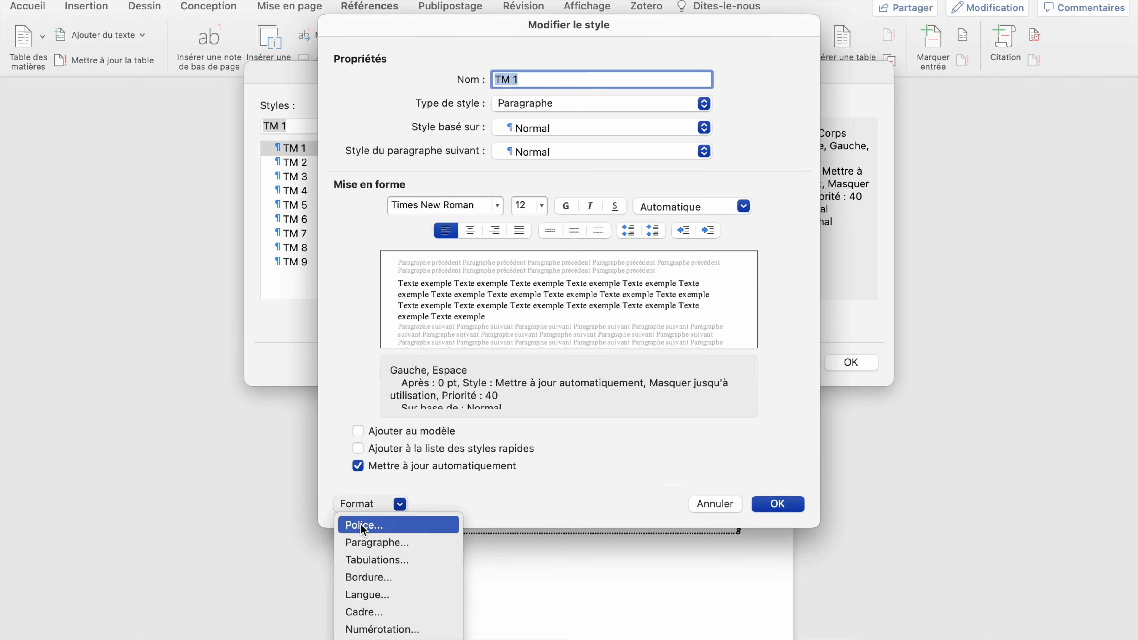
left_click(364, 539)
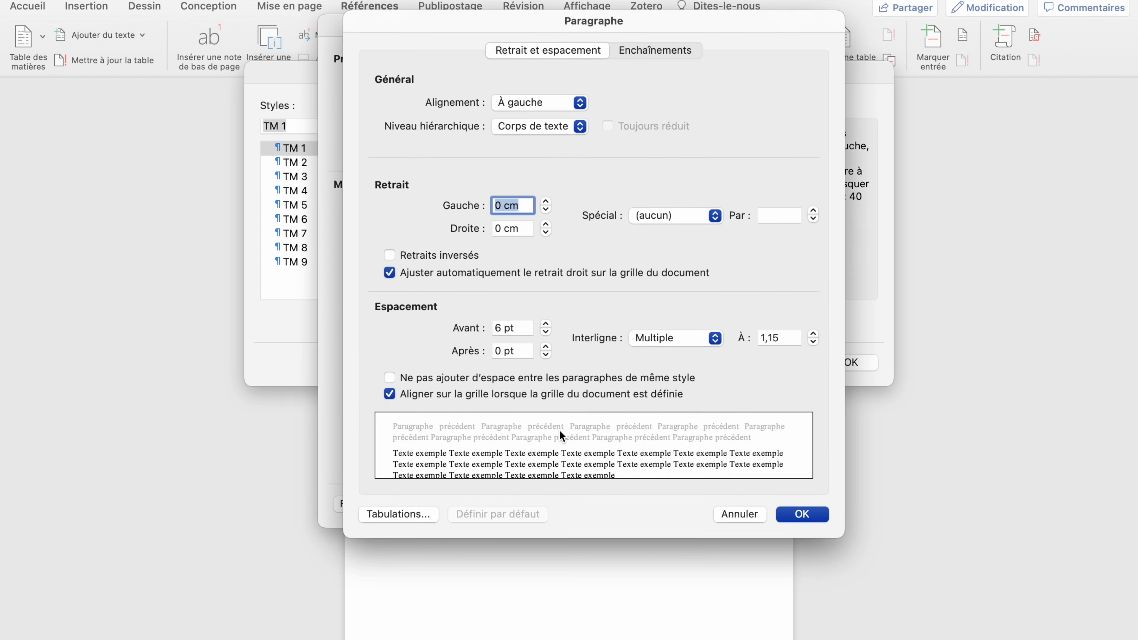
left_click(545, 346)
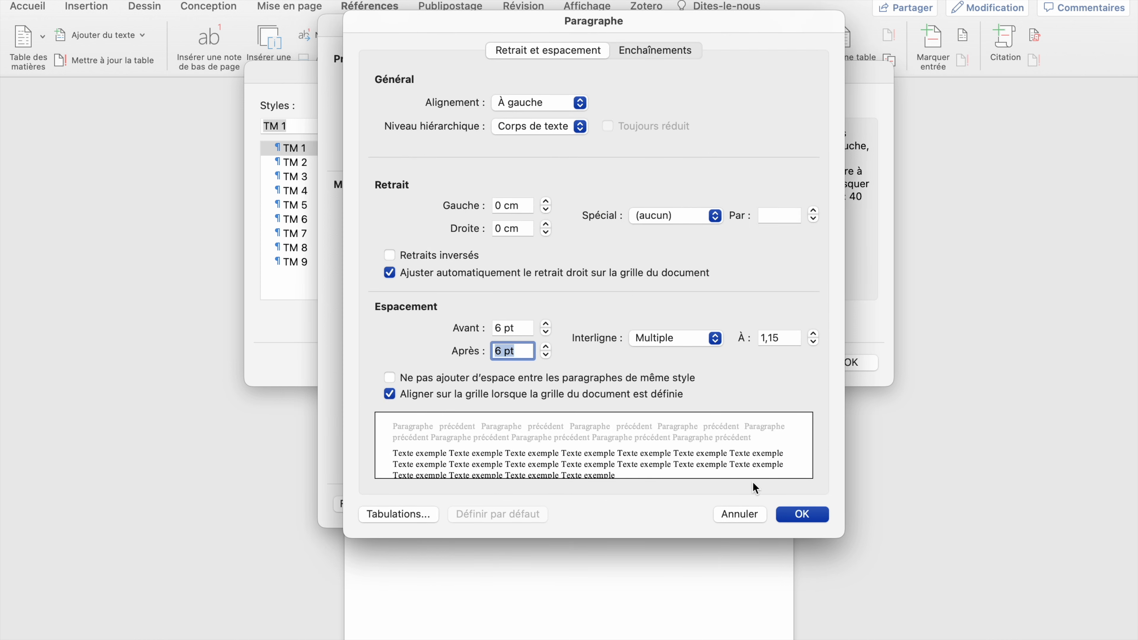
left_click(808, 513)
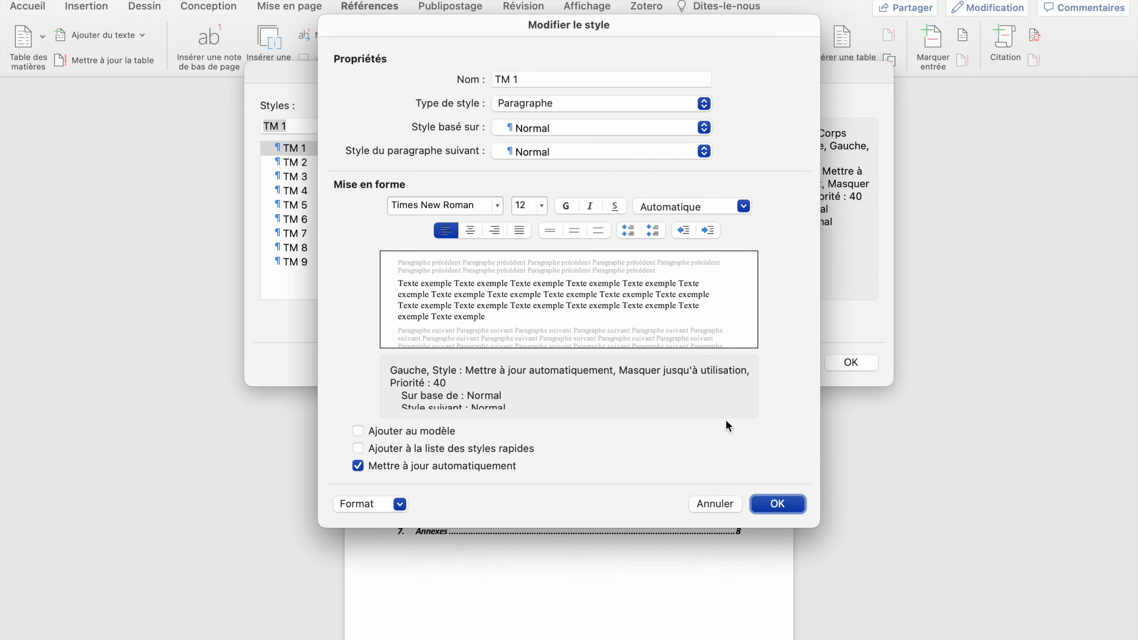
left_click(774, 501)
Format the TM 2 style as Times New Roman, 12 pt, without bold and with justified alignment
left_click(347, 162)
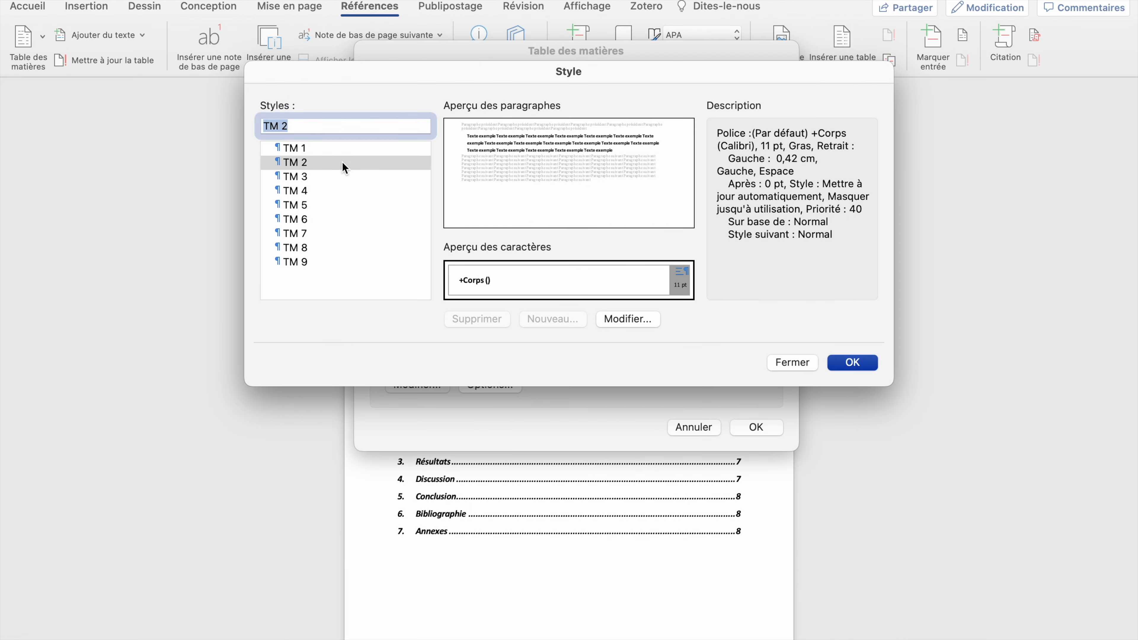
left_click(646, 319)
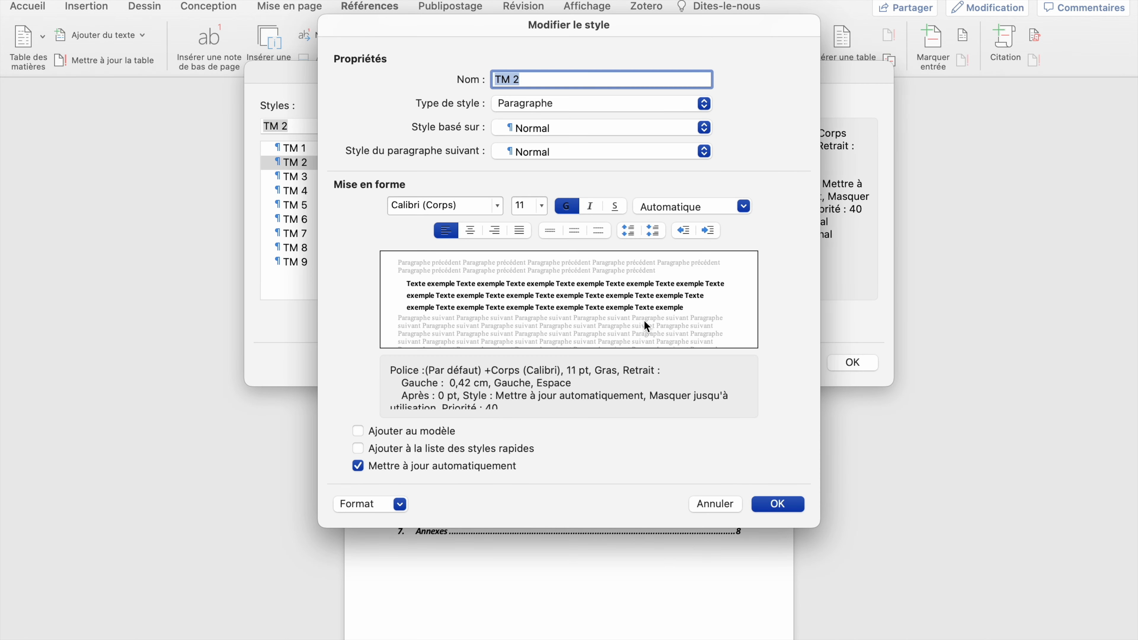
left_click(499, 206)
left_click(466, 331)
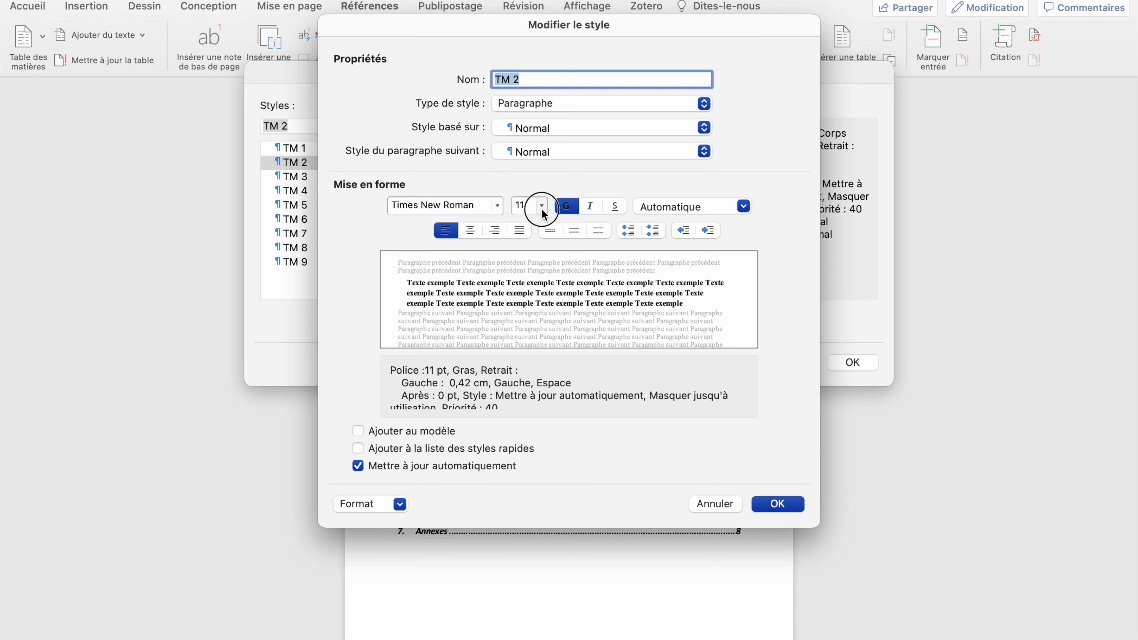
left_click(542, 206)
left_click(535, 384)
left_click(567, 207)
left_click(520, 232)
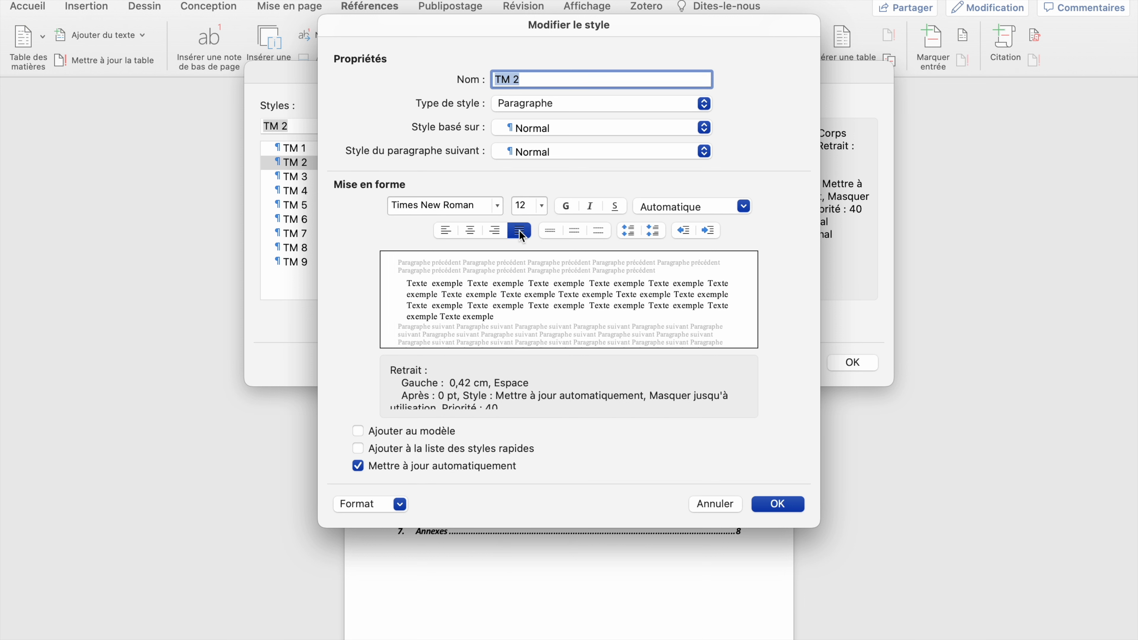
Set the TM 2 style's paragraph spacing after to 6 pt
left_click(399, 503)
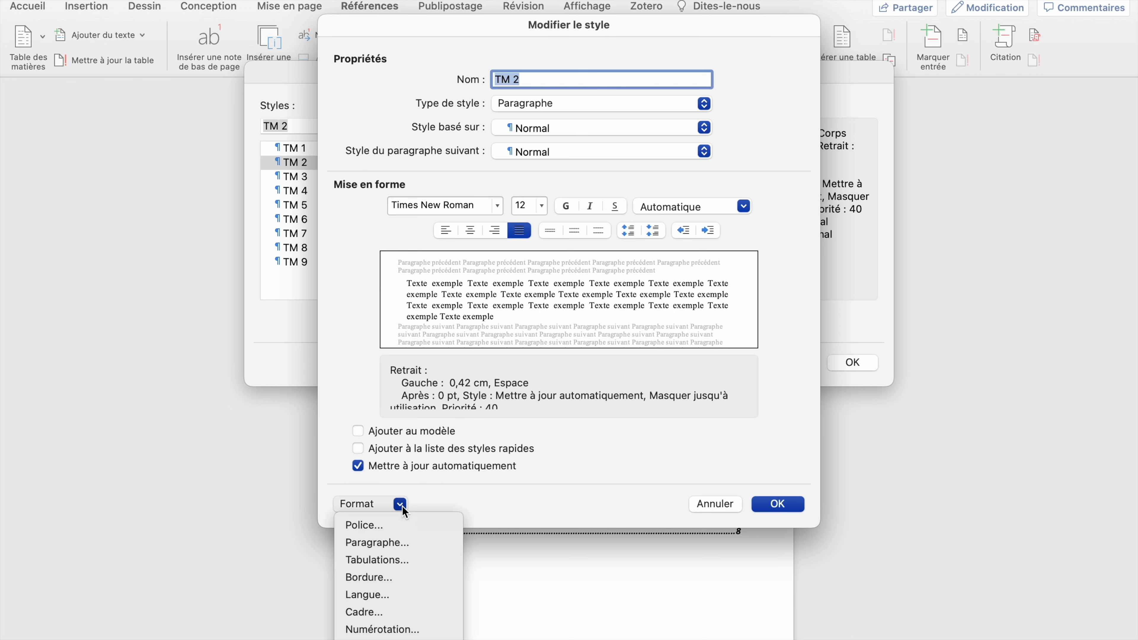
left_click(378, 543)
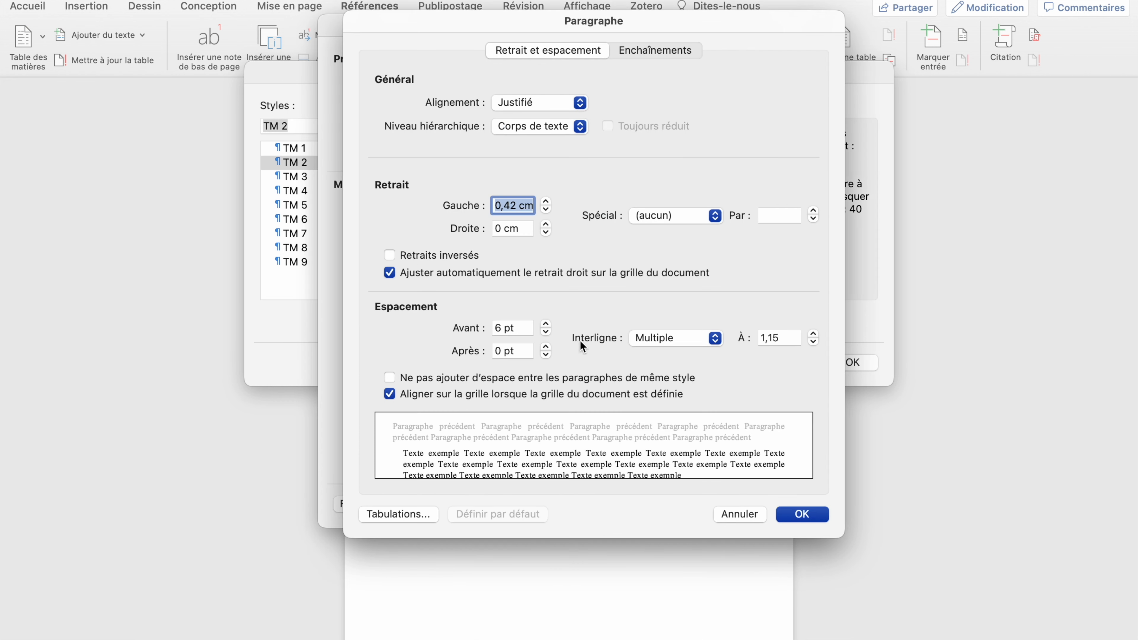
left_click(545, 347)
left_click(800, 515)
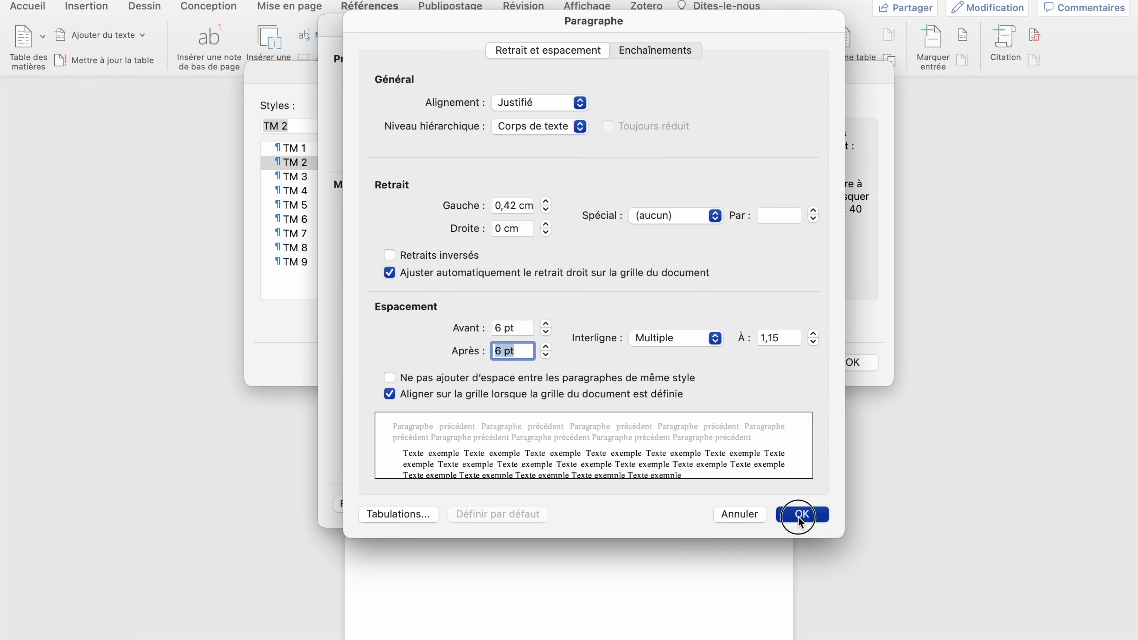
Save the TM 2 style and set the TM 3 style's font to Times New Roman, 12 pt
left_click(784, 503)
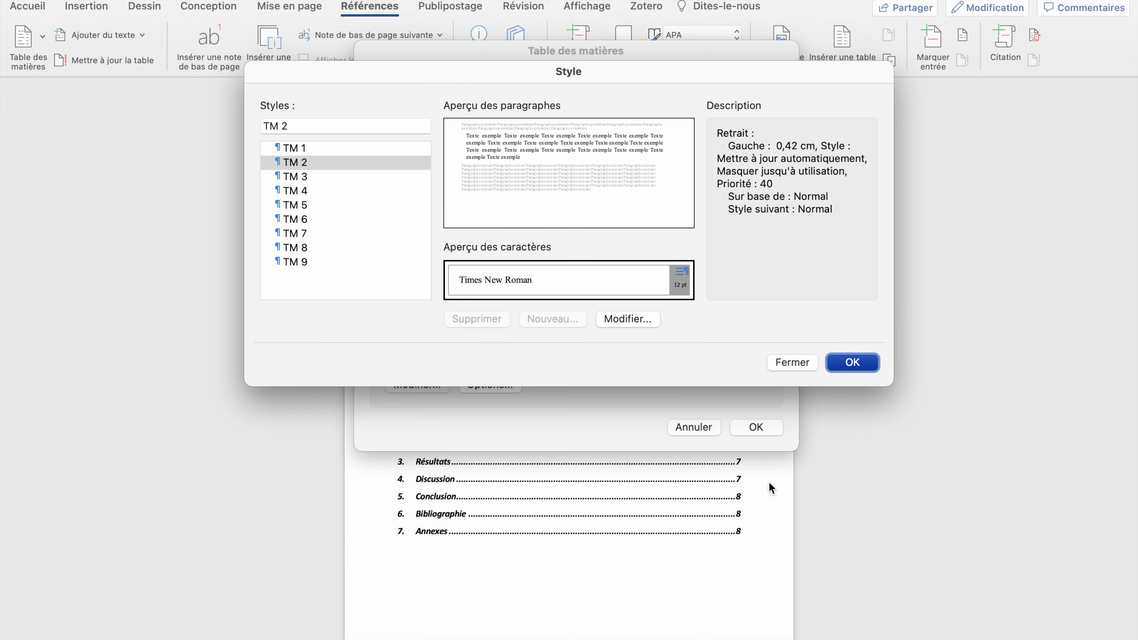
left_click(360, 176)
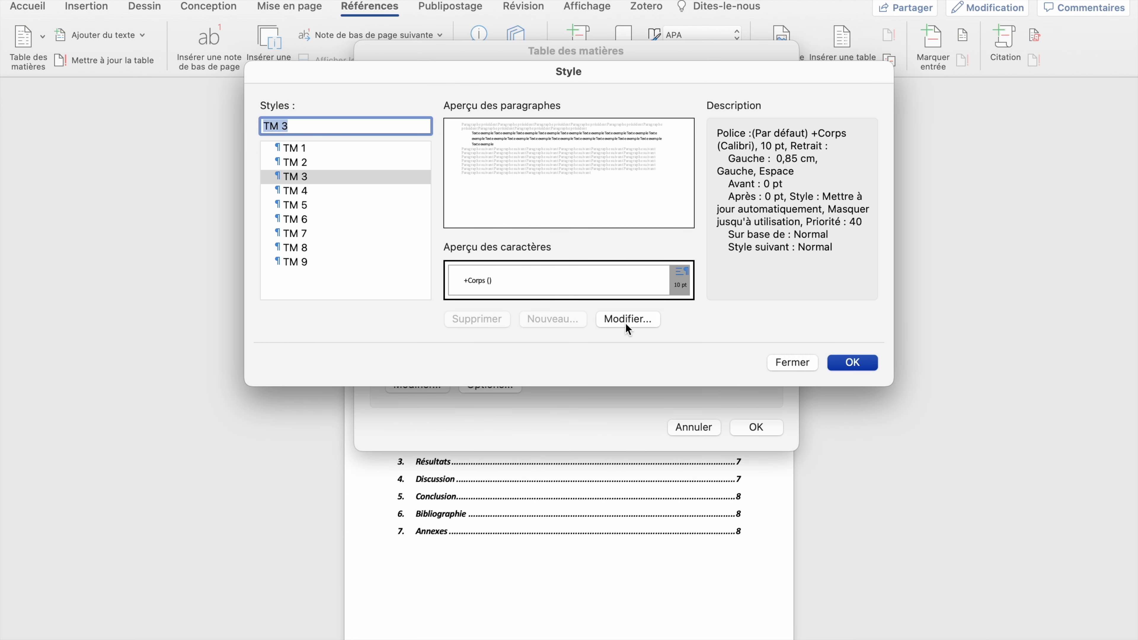
left_click(627, 318)
left_click(497, 206)
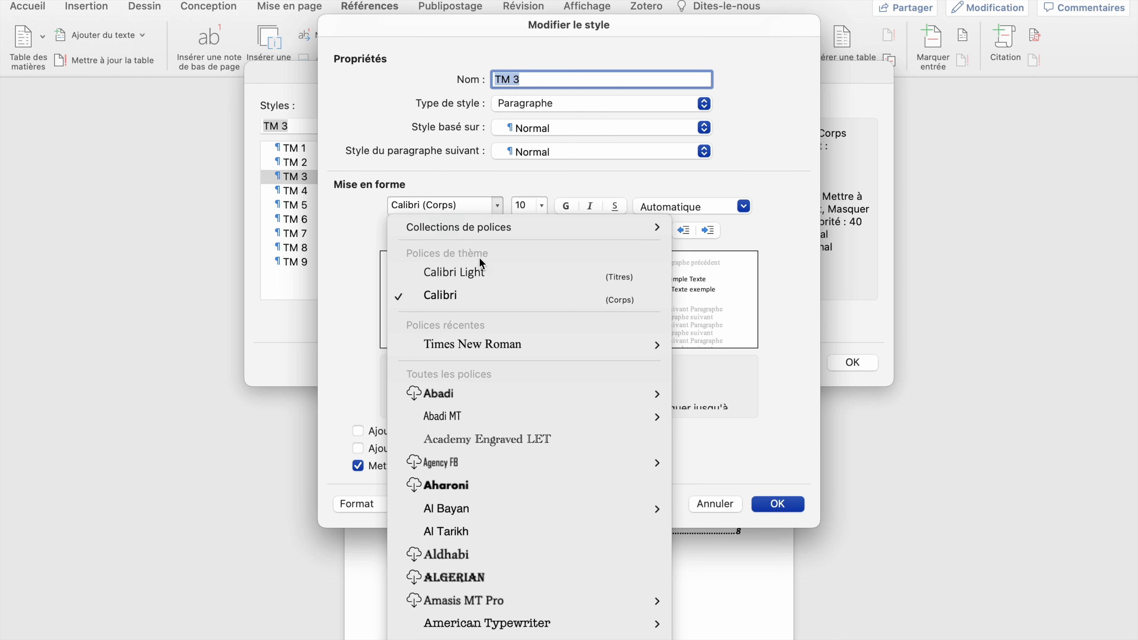
left_click(466, 343)
left_click(541, 206)
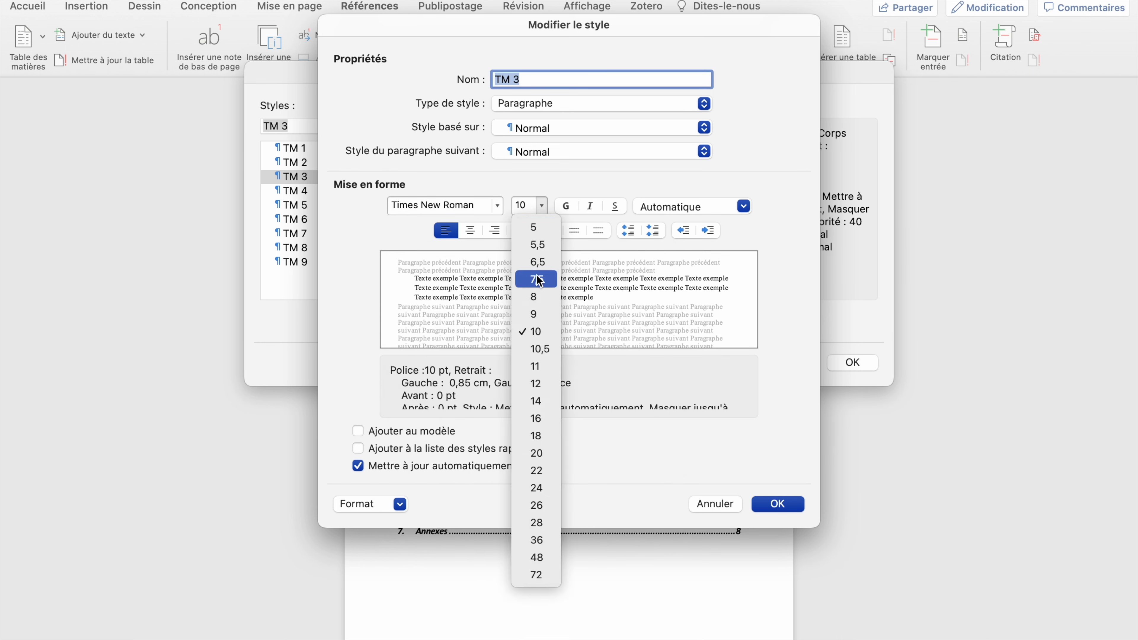
left_click(536, 385)
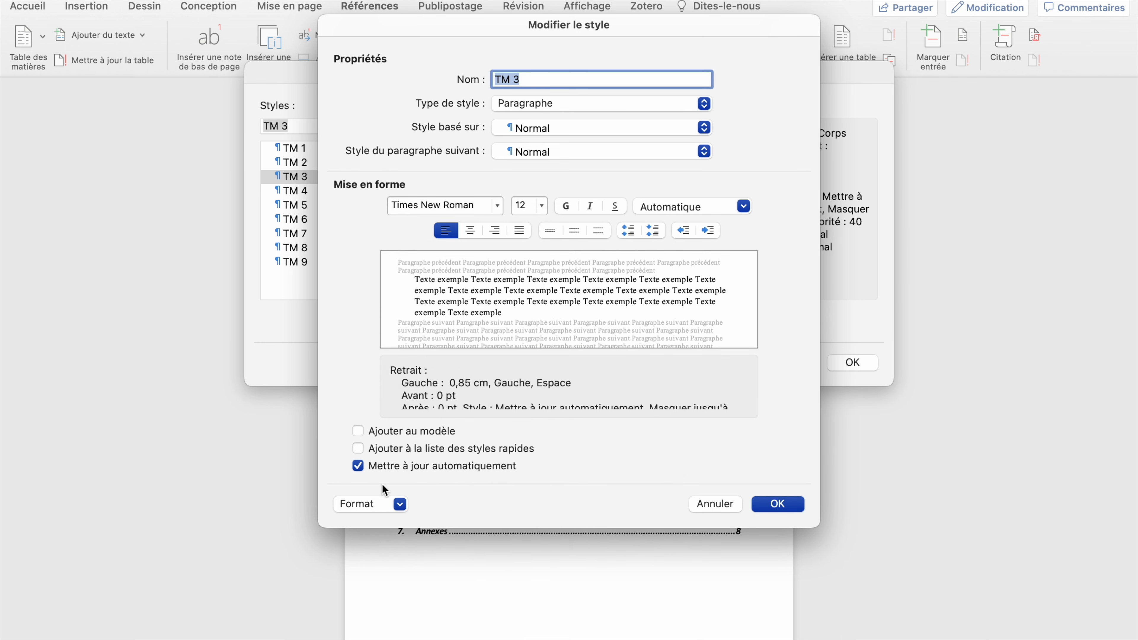
Increase the TM 3 style's paragraph spacing before and after by one increment each, and save the style
left_click(375, 504)
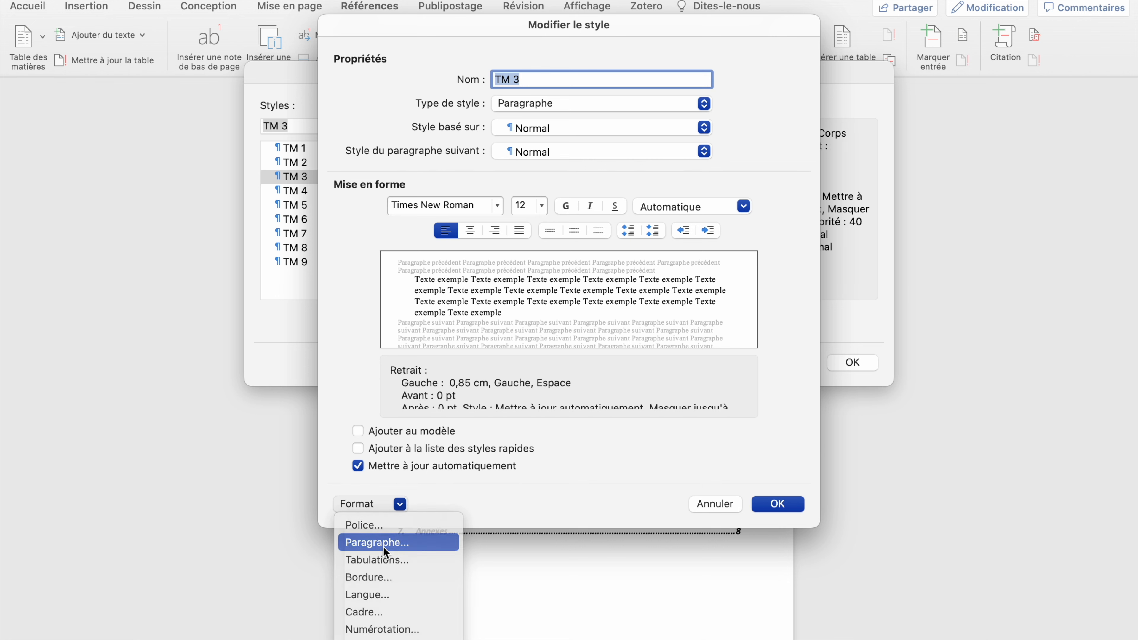
left_click(376, 543)
left_click(546, 324)
left_click(546, 347)
left_click(818, 519)
left_click(789, 505)
Apply the modified level styles and replace the existing table of contents with the reformatted one
left_click(873, 363)
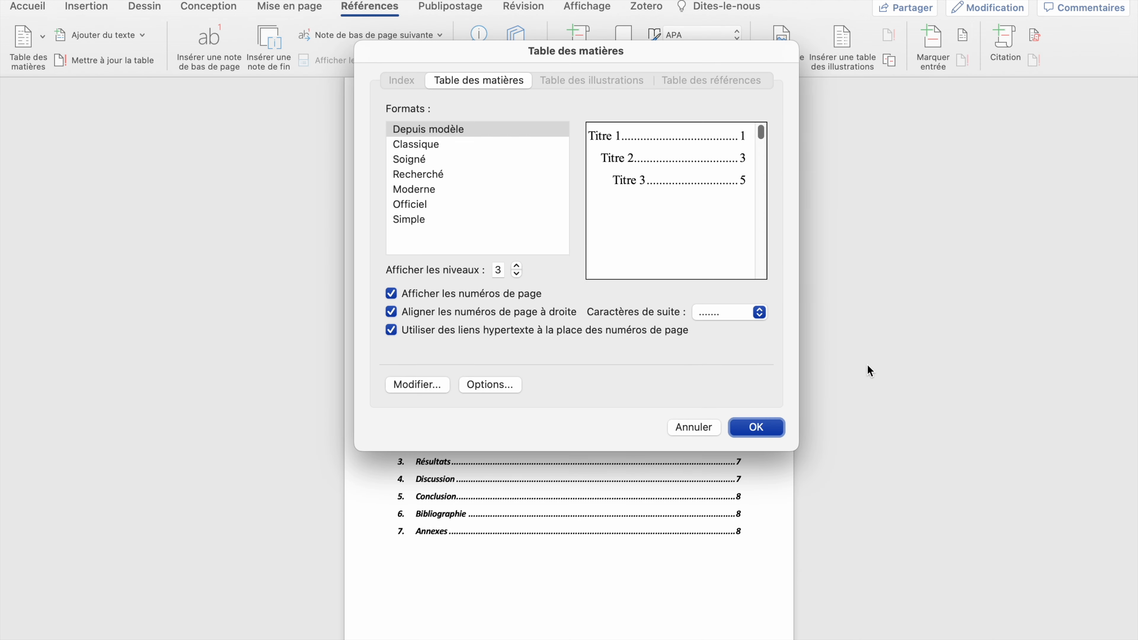
left_click(764, 429)
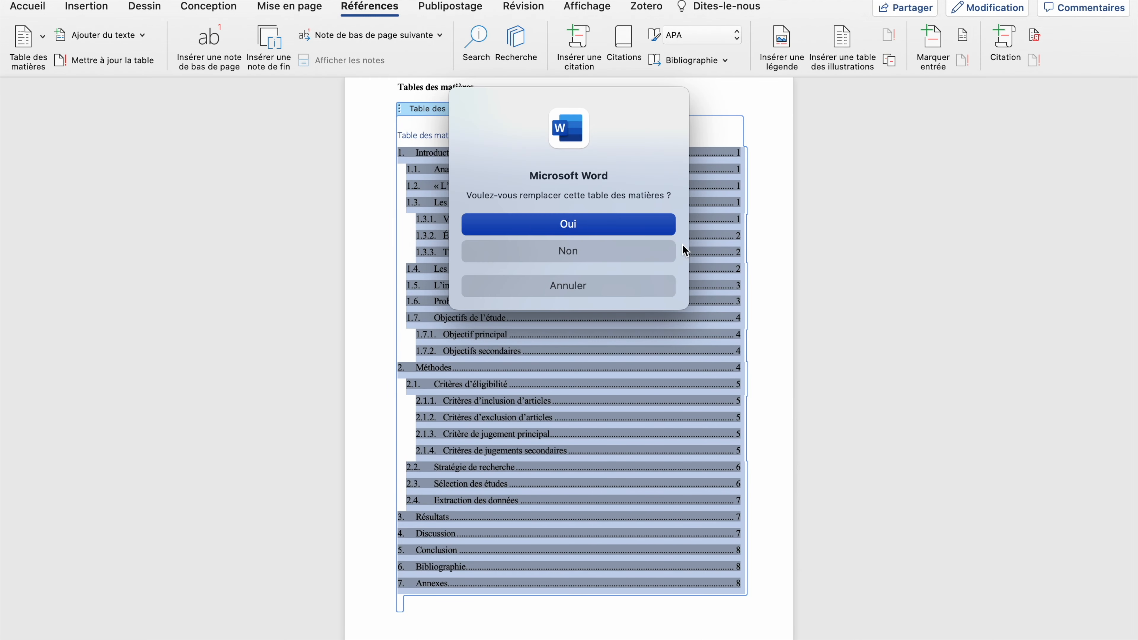
left_click(634, 227)
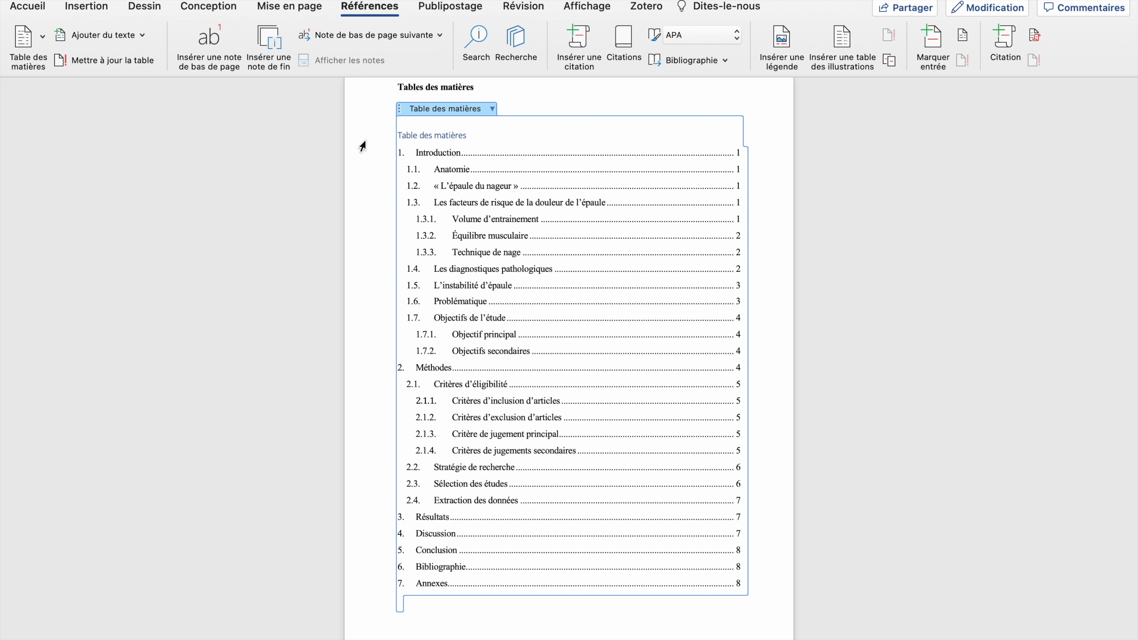
Delete the manually written "Tables des matières" title line above the automatic table of contents
left_click(448, 86)
left_click_drag(477, 87, 396, 87)
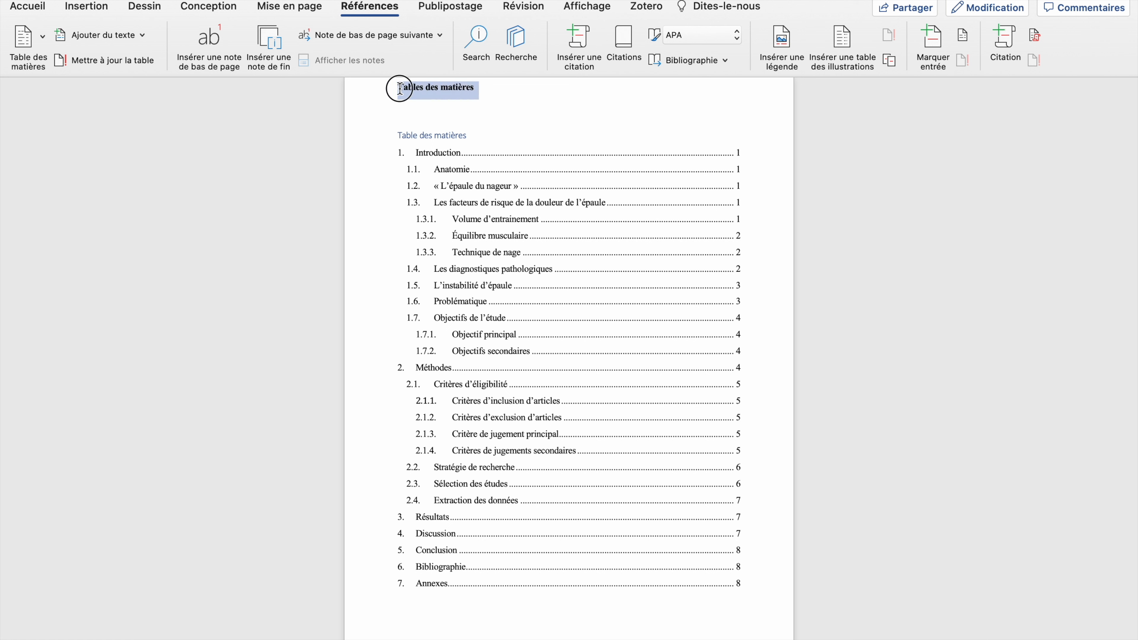
key("BackSpace")
key("Down")
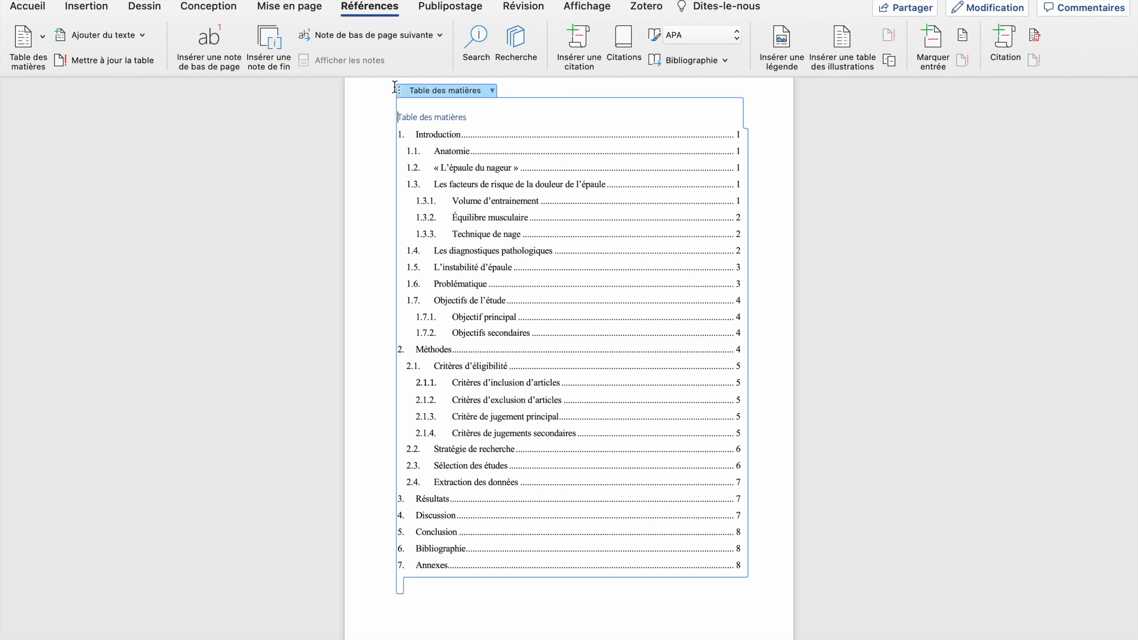
Apply the Sous-titre style to the "Table des matières" heading of the automatic table
left_click_drag(466, 117, 397, 117)
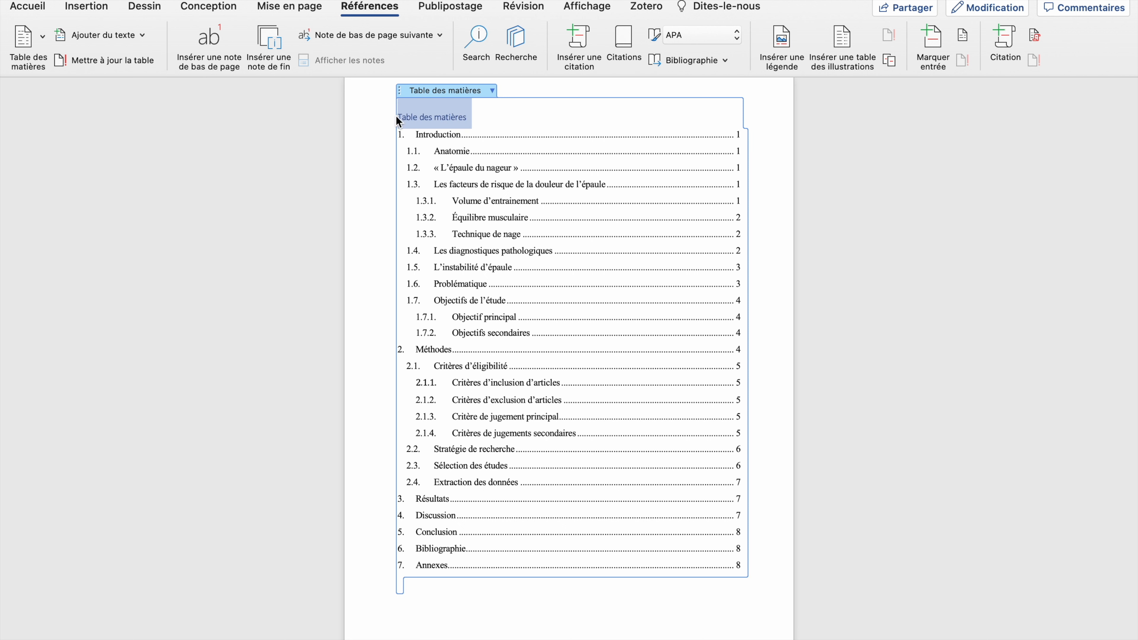
left_click(26, 7)
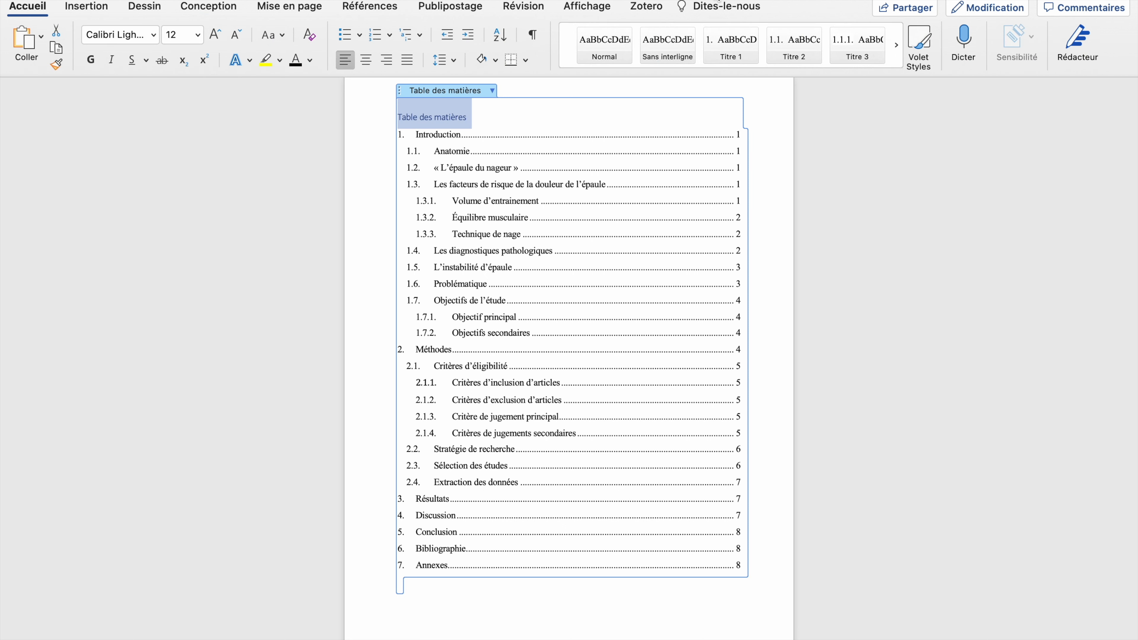
left_click(896, 45)
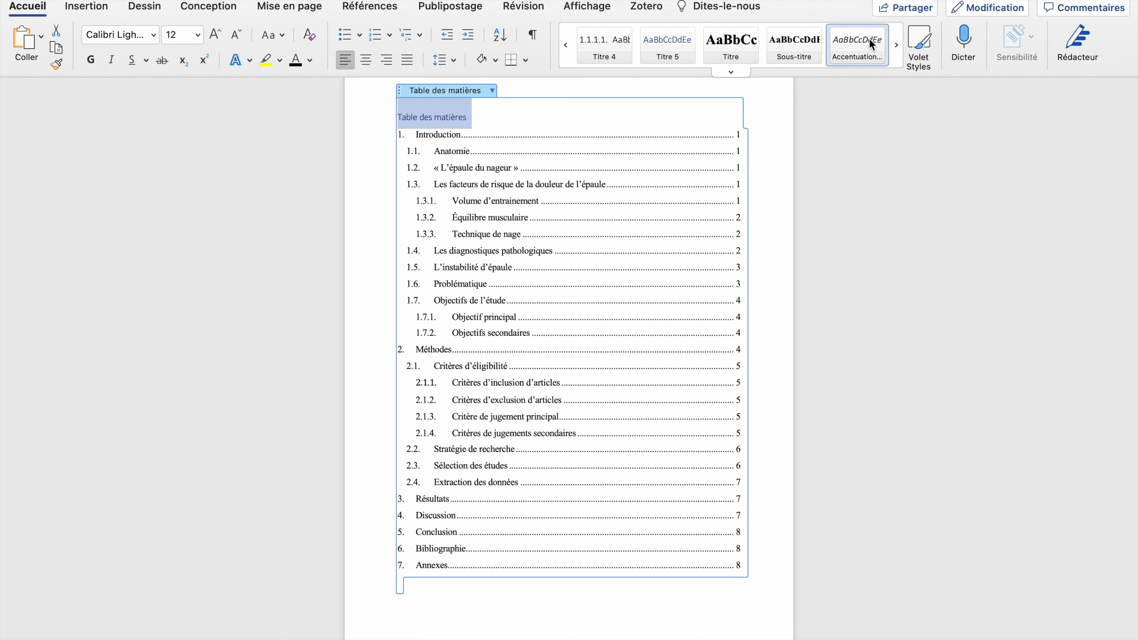
left_click(789, 41)
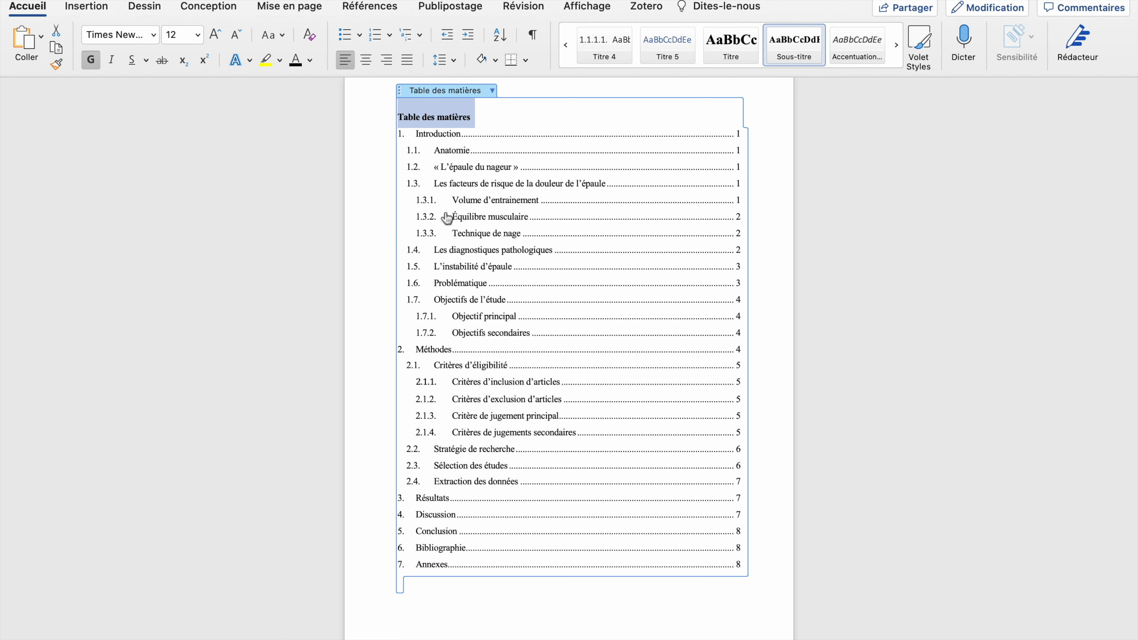
Look over the finished table of contents from its heading to the last entry, and the Introduction page that follows
left_click(373, 119)
left_click(378, 134)
left_click(380, 567)
scroll(379, 574, "down", 1)
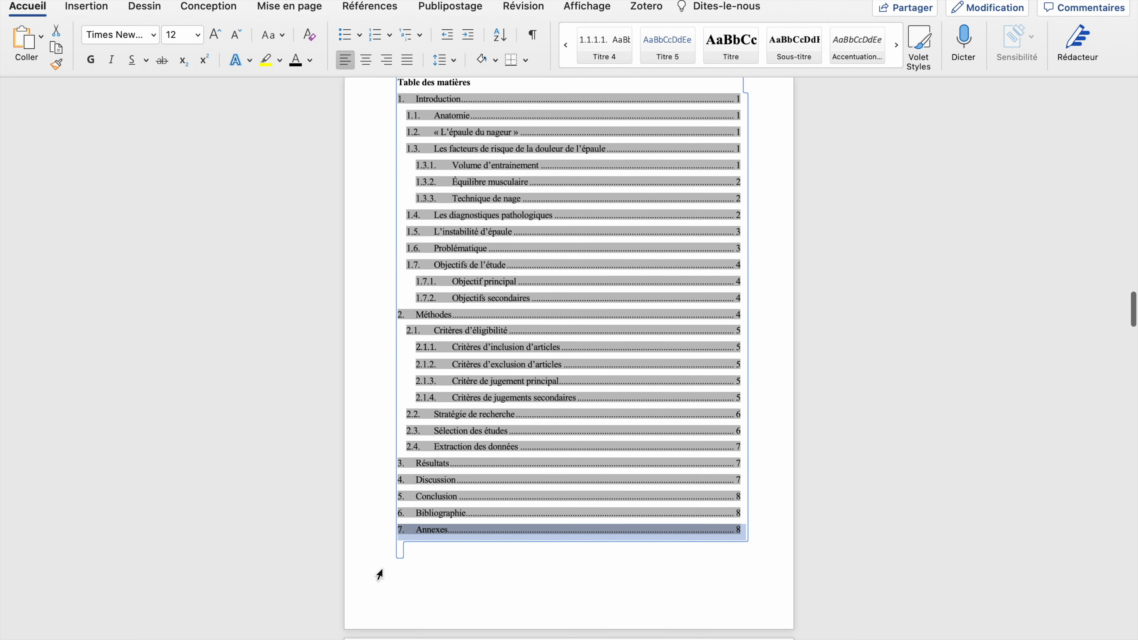
scroll(381, 582, "down", 1)
left_click_drag(368, 580, 375, 615)
scroll(403, 634, "down", 3)
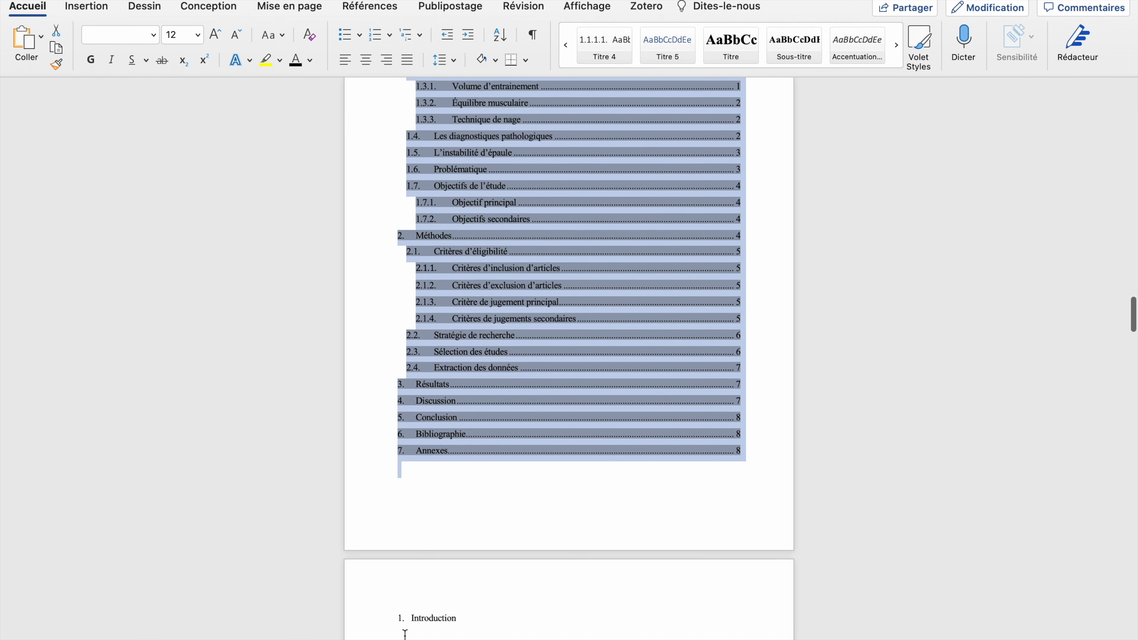
left_click(409, 623)
scroll(552, 461, "up", 5)
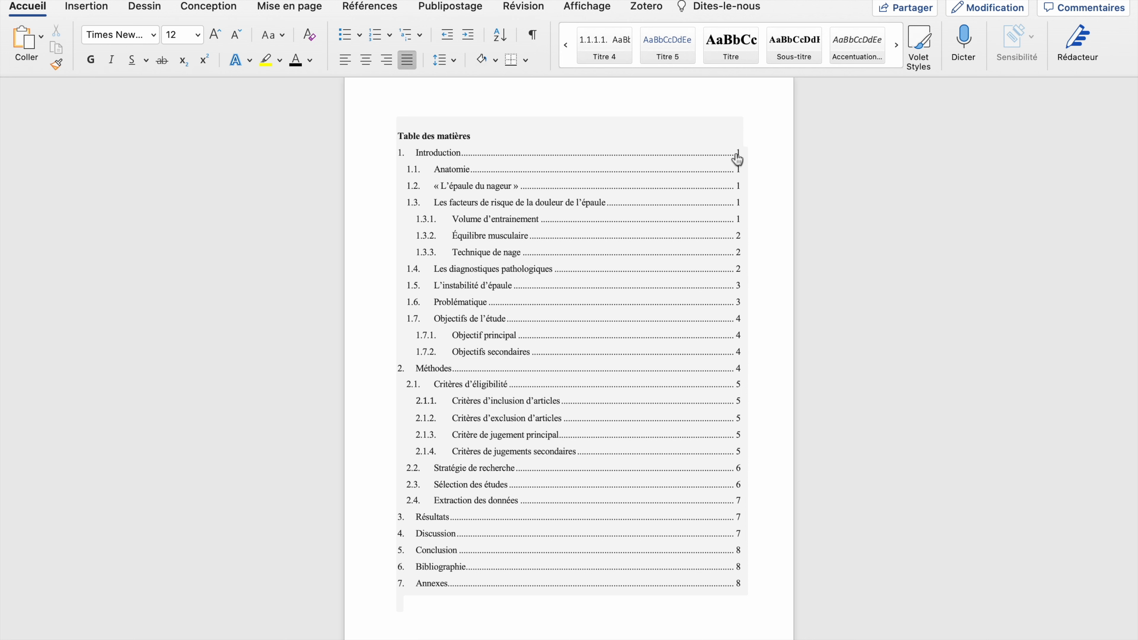
scroll(732, 157, "up", 2)
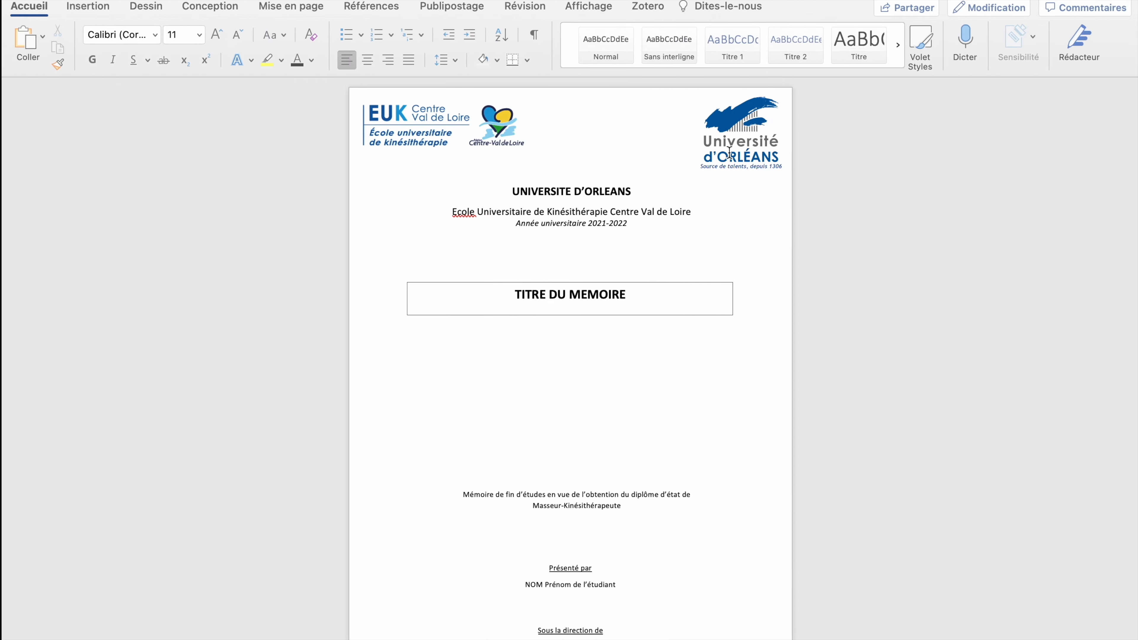
In the thesis template with the "TITRE DU MEMOIRE" cover page, insert a section break just before the "Introduction" heading
left_click(621, 348)
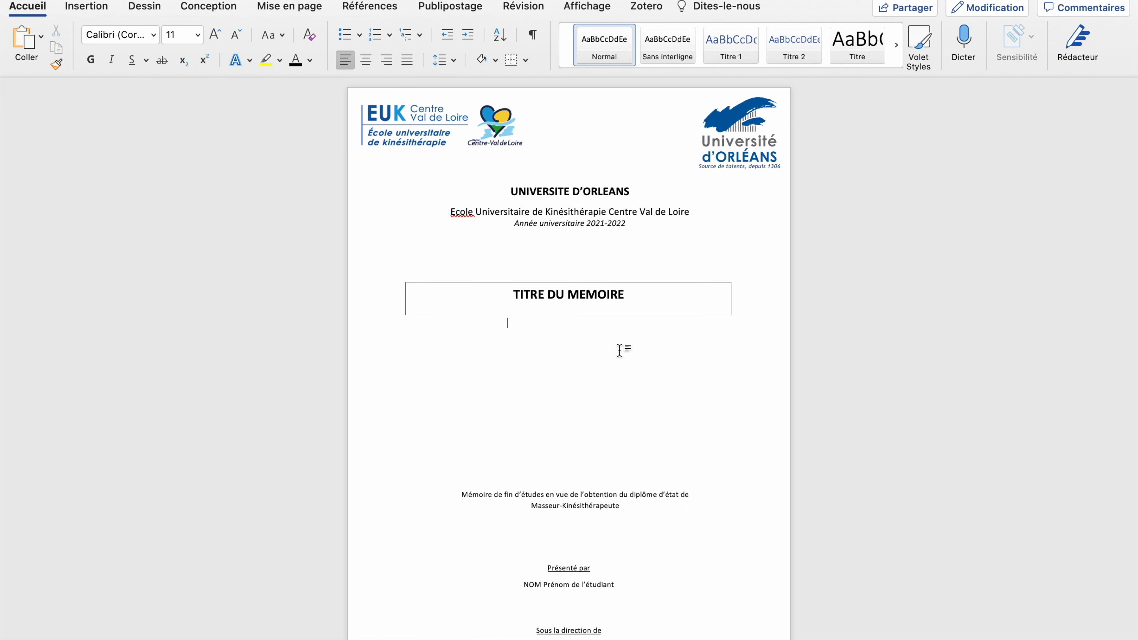
scroll(620, 350, "down", 20)
scroll(620, 351, "down", 20)
scroll(620, 353, "down", 5)
scroll(617, 350, "up", 12)
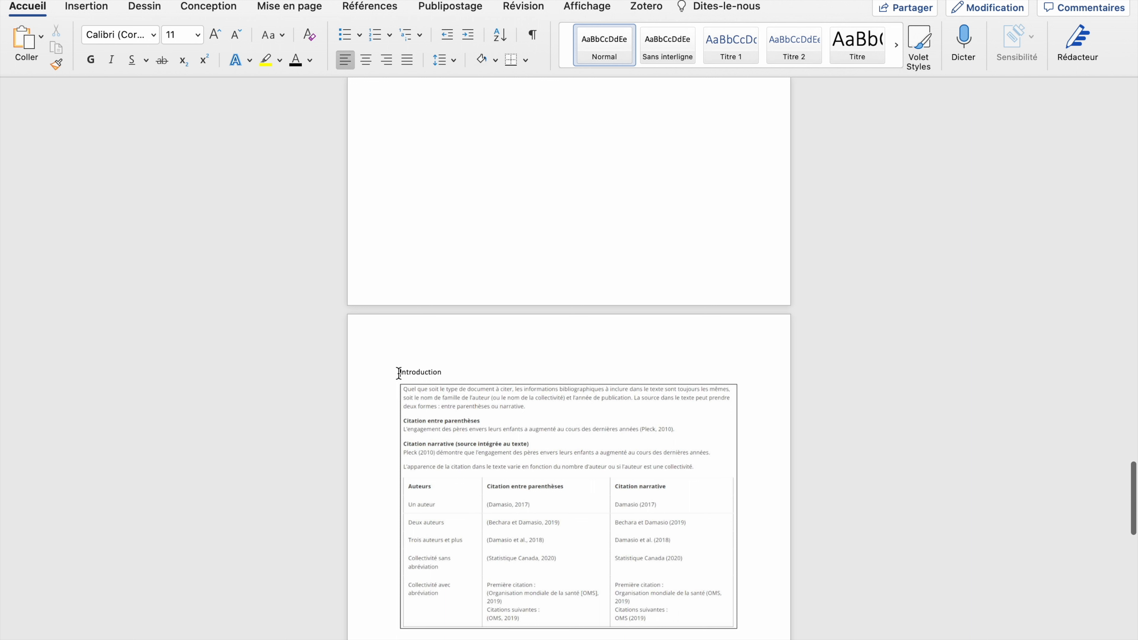
left_click(309, 11)
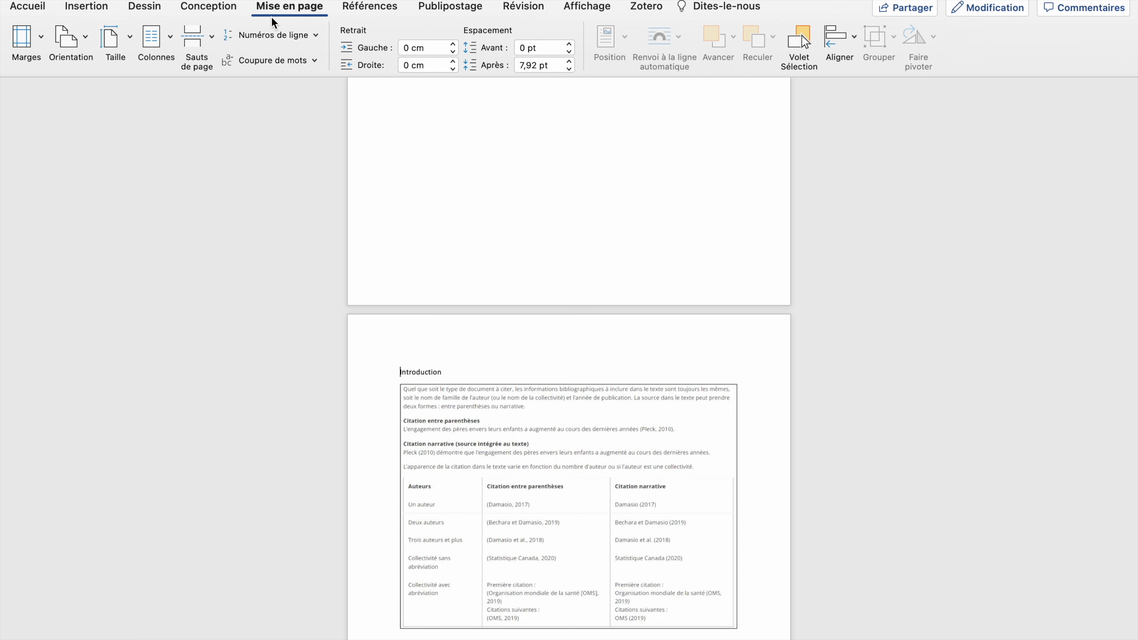
left_click(211, 41)
left_click(238, 211)
Open the footers for editing and unlink the section 2 footer from the previous section
double_click(440, 268)
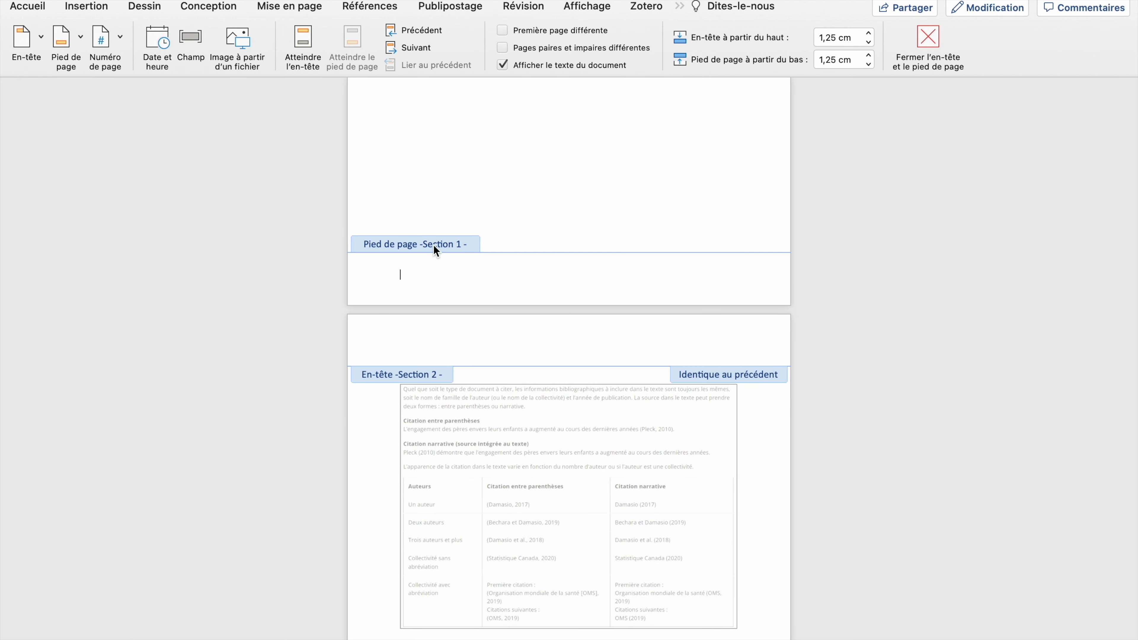
left_click(379, 444)
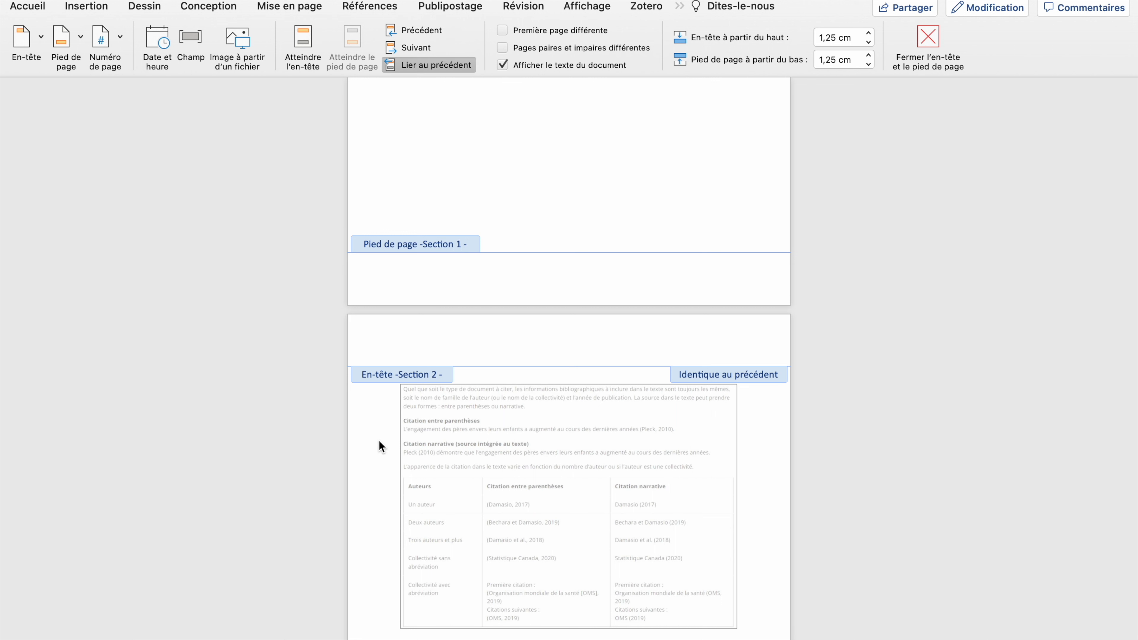
scroll(379, 443, "down", 10)
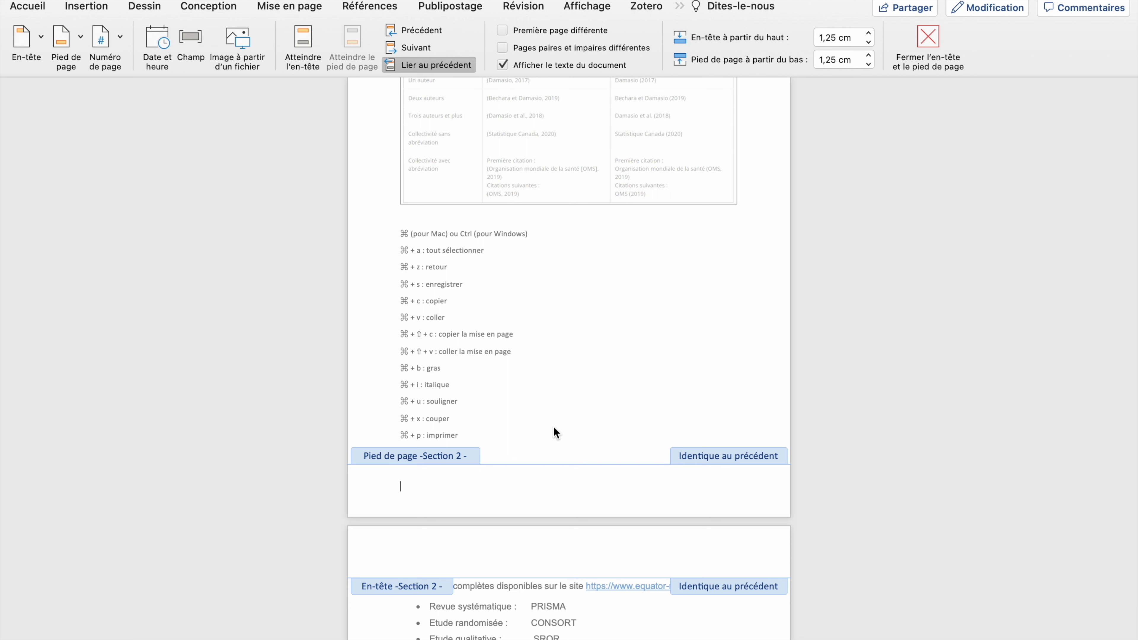
left_click(456, 65)
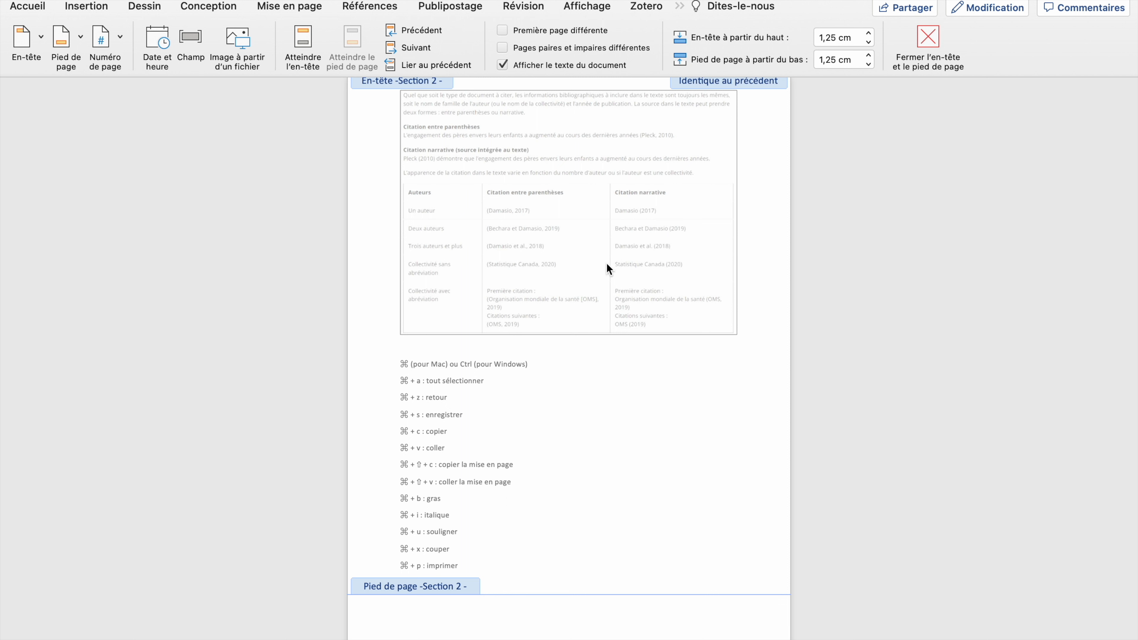
Add right-aligned page numbers to section 2, restarting the numbering at 1 and leaving the number off the first page
left_click(120, 40)
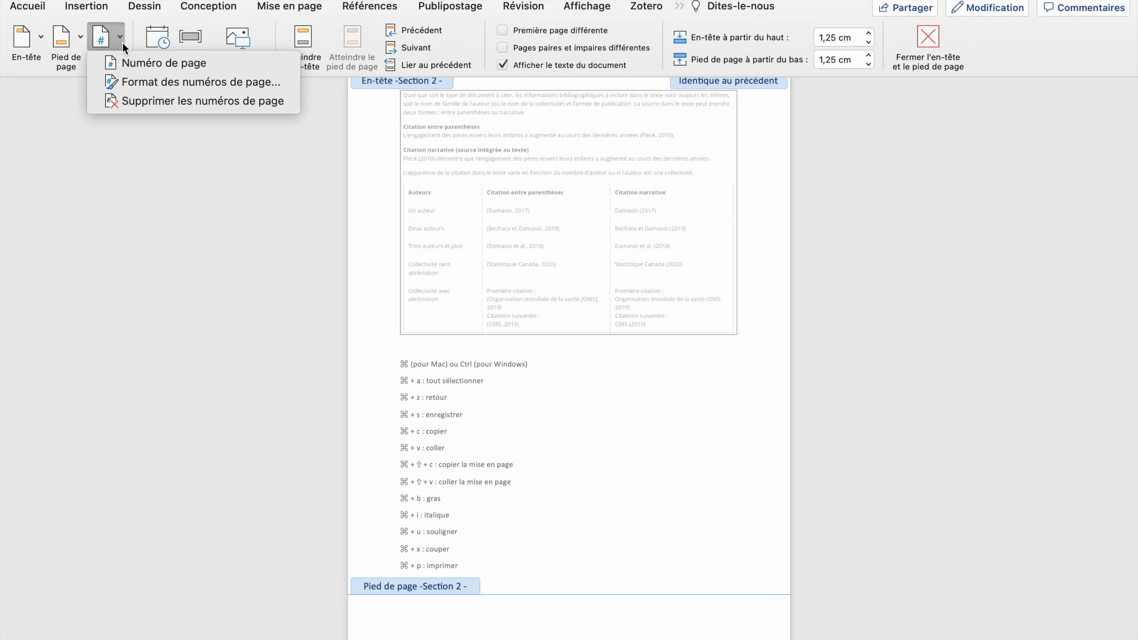
left_click(130, 67)
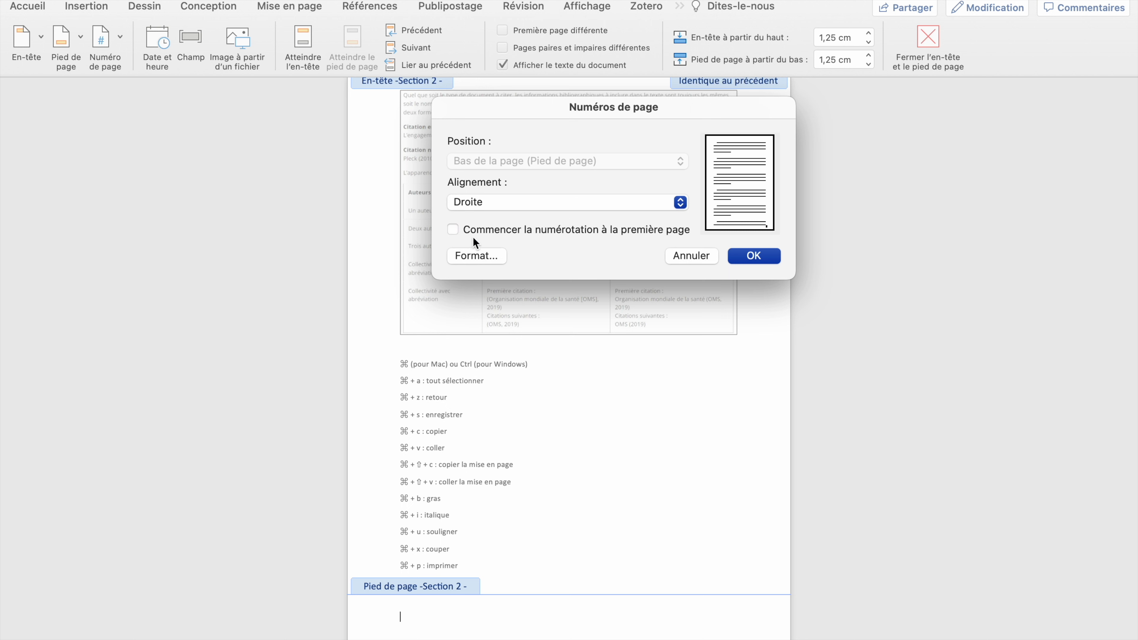
left_click(467, 254)
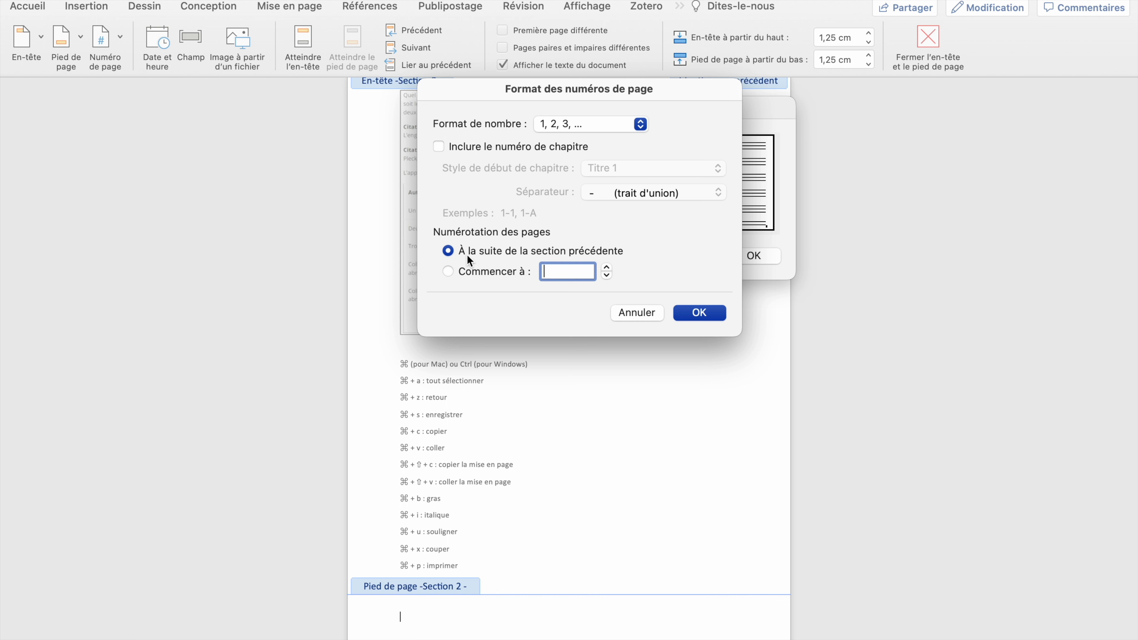
left_click(448, 272)
left_click(702, 315)
left_click(755, 256)
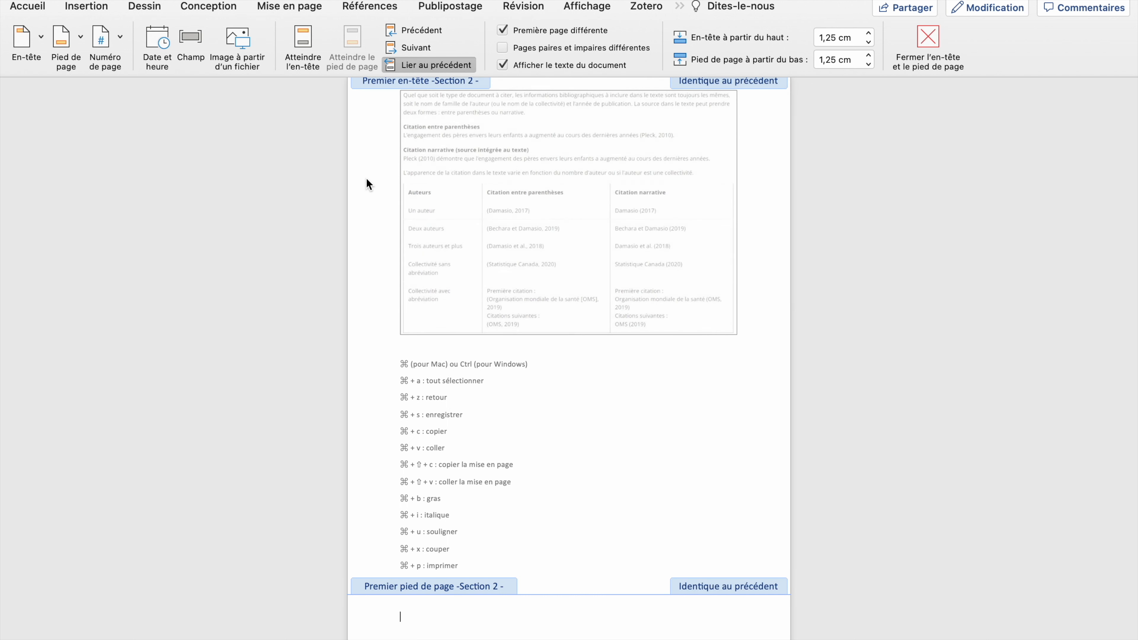
Insert a right-aligned page number in the first-page footer of section 2 and return to the document body
left_click(120, 37)
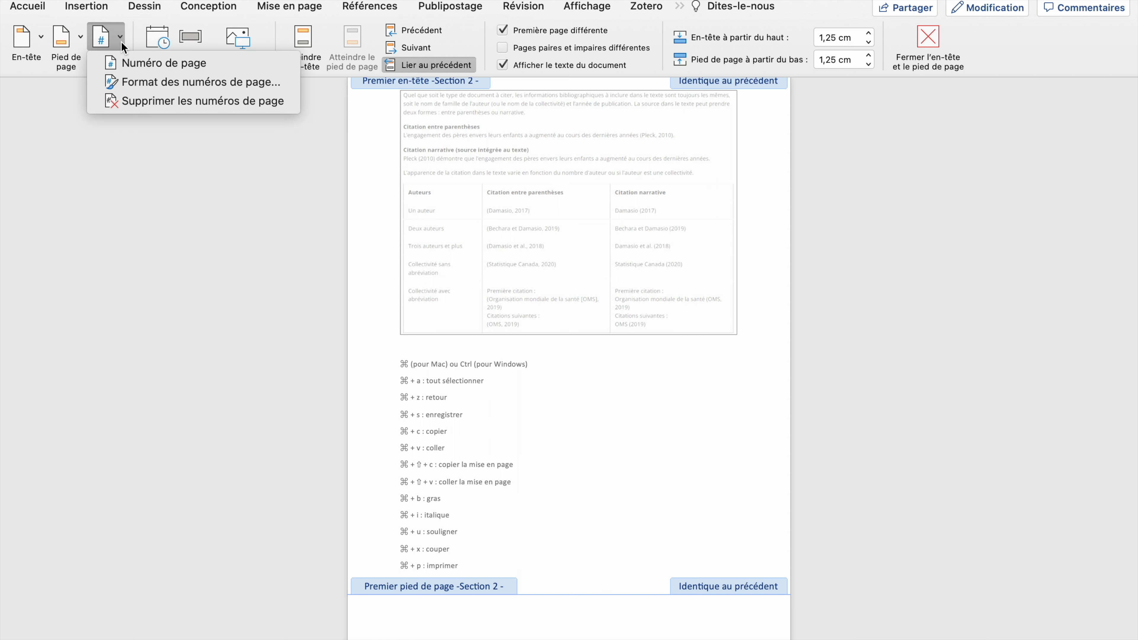
left_click(129, 65)
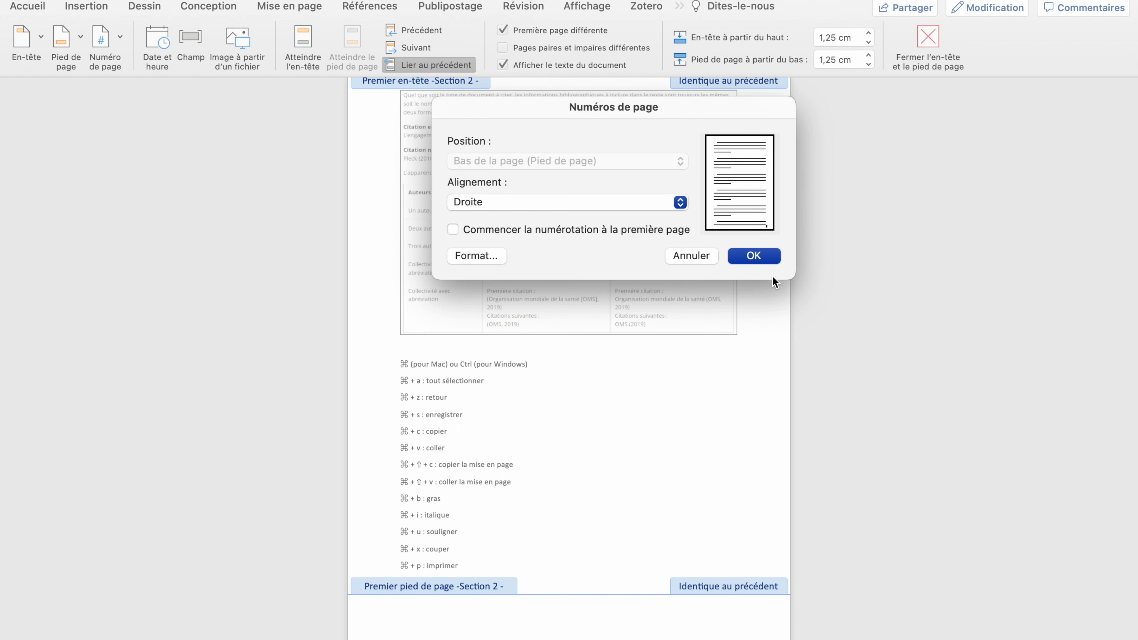
left_click(756, 256)
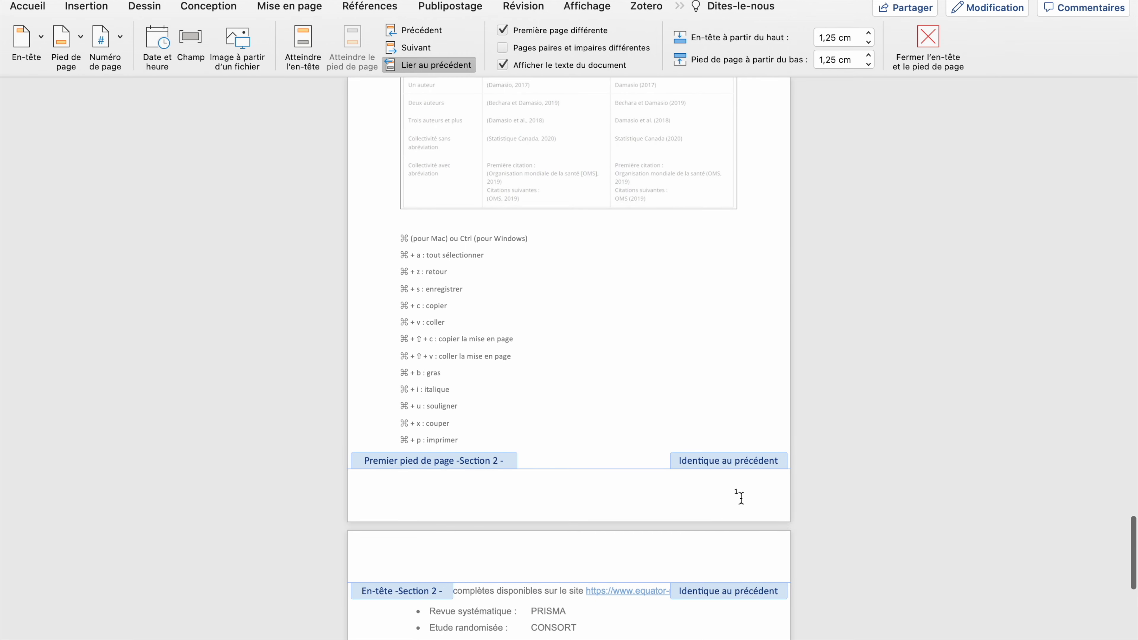
double_click(707, 322)
scroll(707, 323, "up", 10)
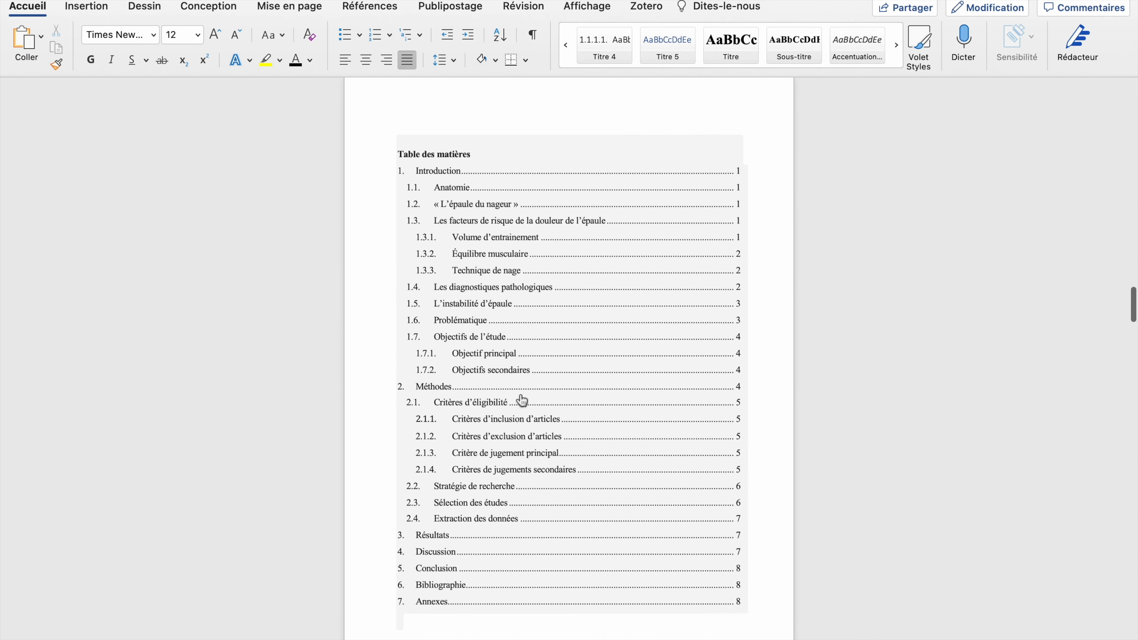
scroll(521, 400, "down", 2)
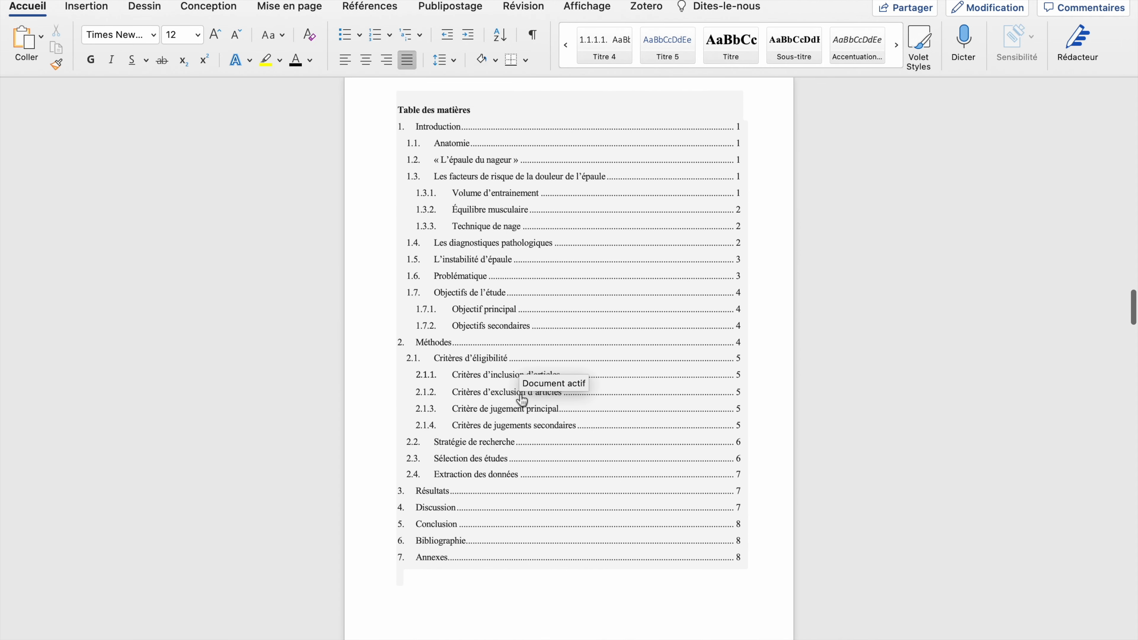
Examine the in-text citation in the thesis Introduction and compare it with the citation format table in the template document
scroll(632, 365, "down", 15)
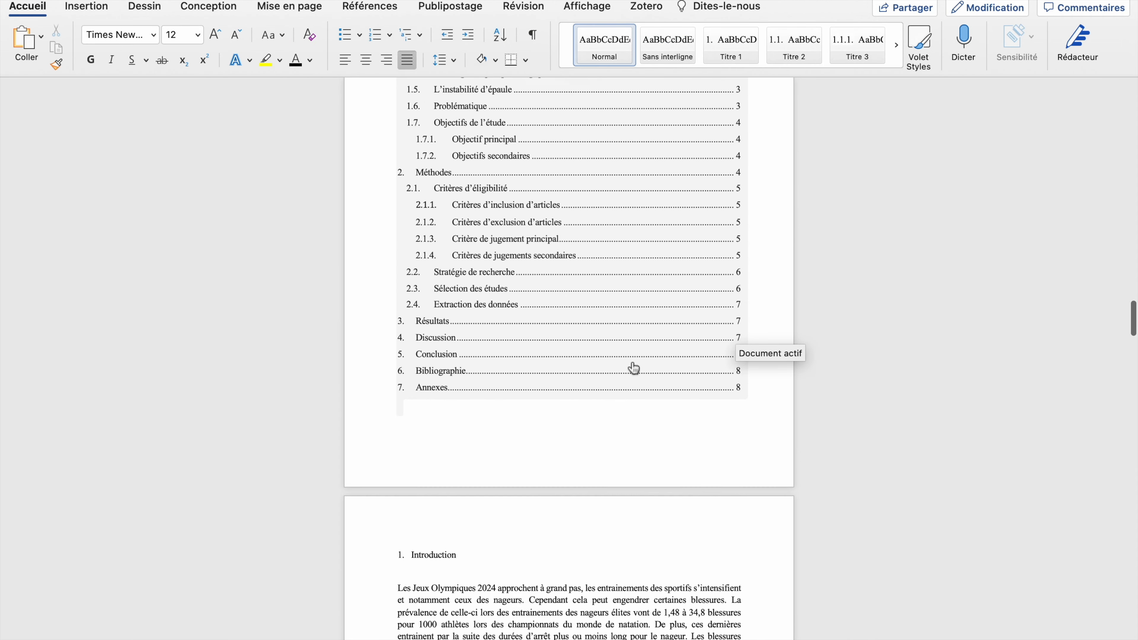
scroll(632, 363, "down", 5)
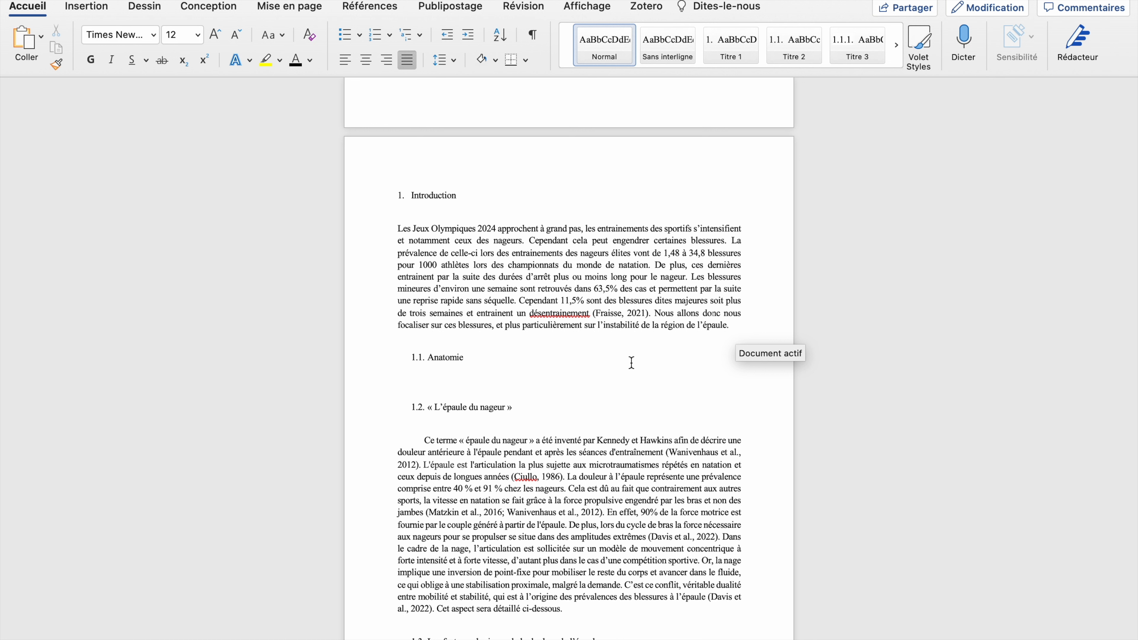
left_click(613, 314)
left_click_drag(614, 317, 596, 318)
left_click(681, 329)
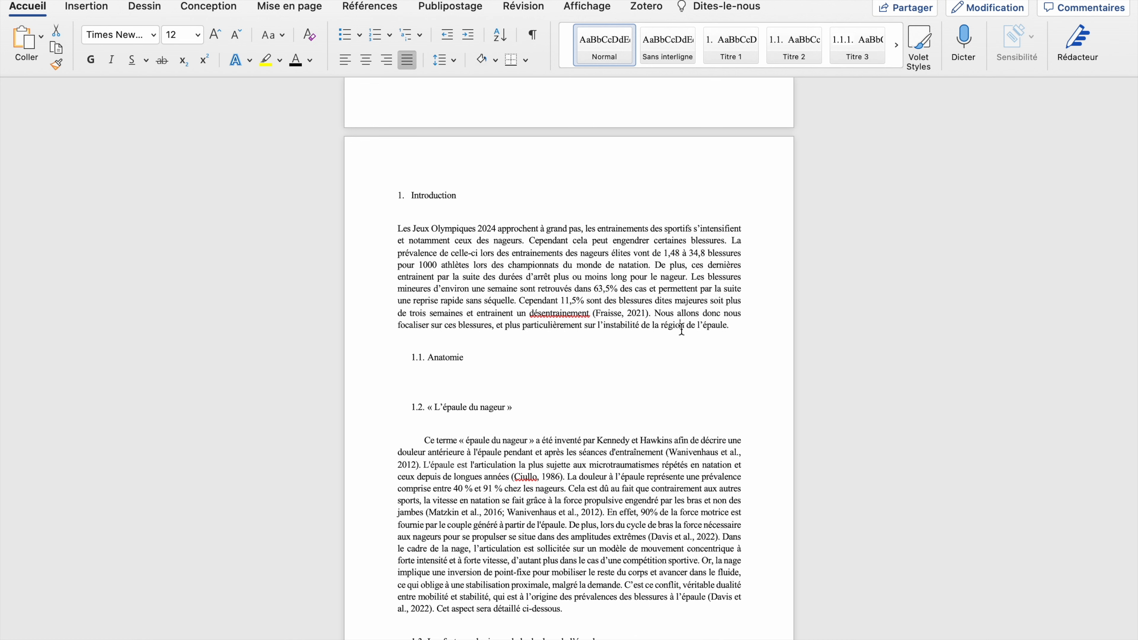
key("ctrl+Right")
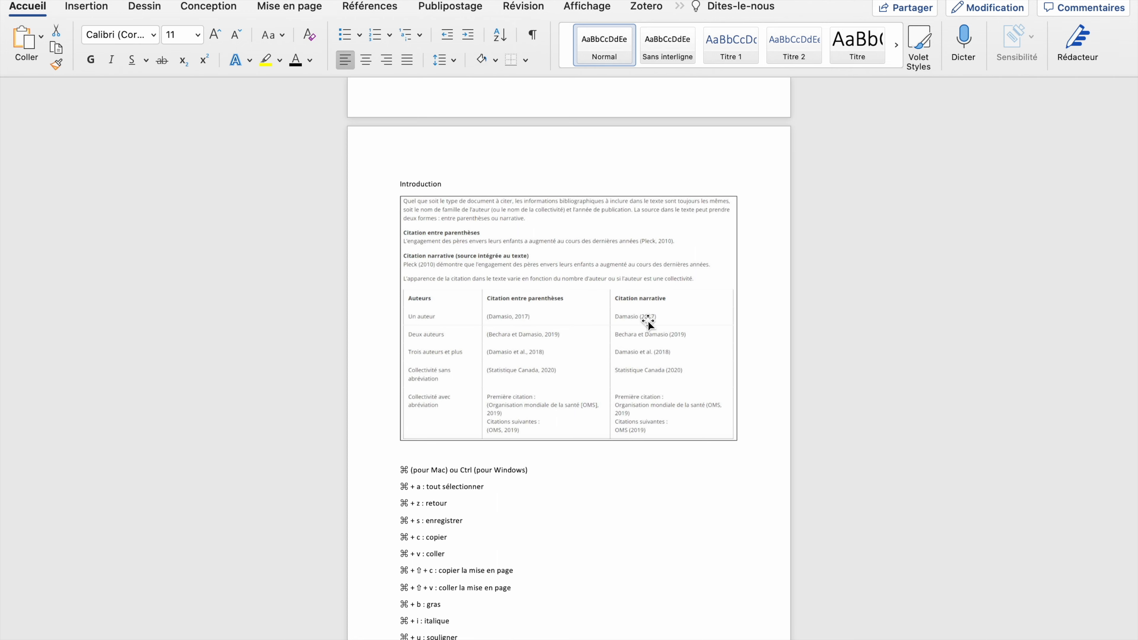
key("ctrl+Left")
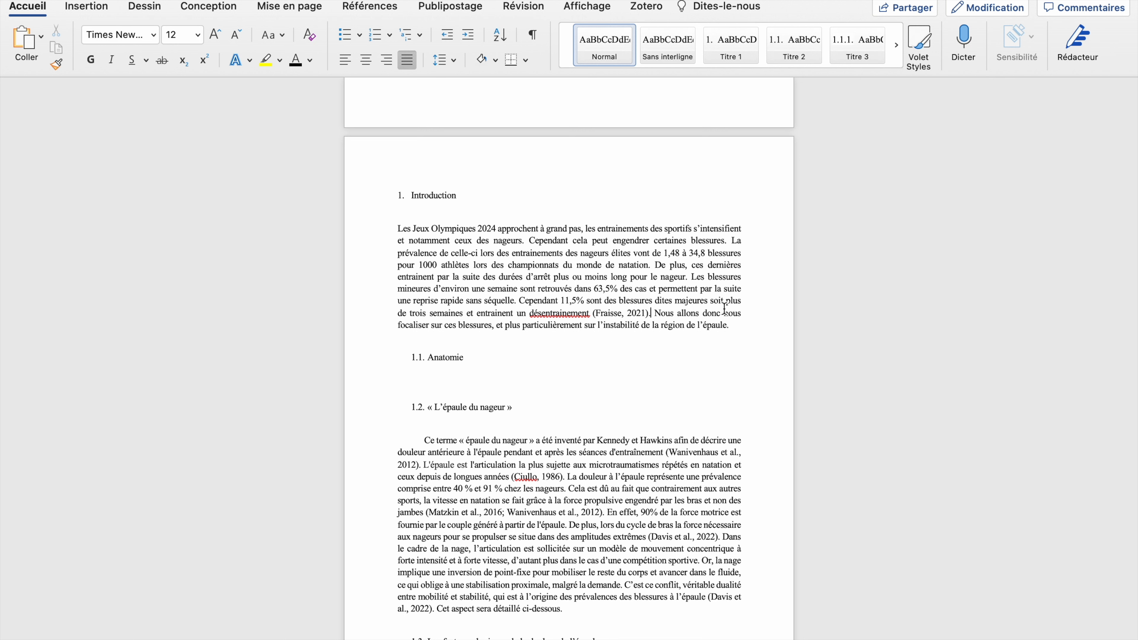
Insert a Zotero citation of the 2021 article "Une revue de littérature actualisée de l'épidémiologie des blessures liées à la natation" after the Introduction's existing citation
left_click(647, 6)
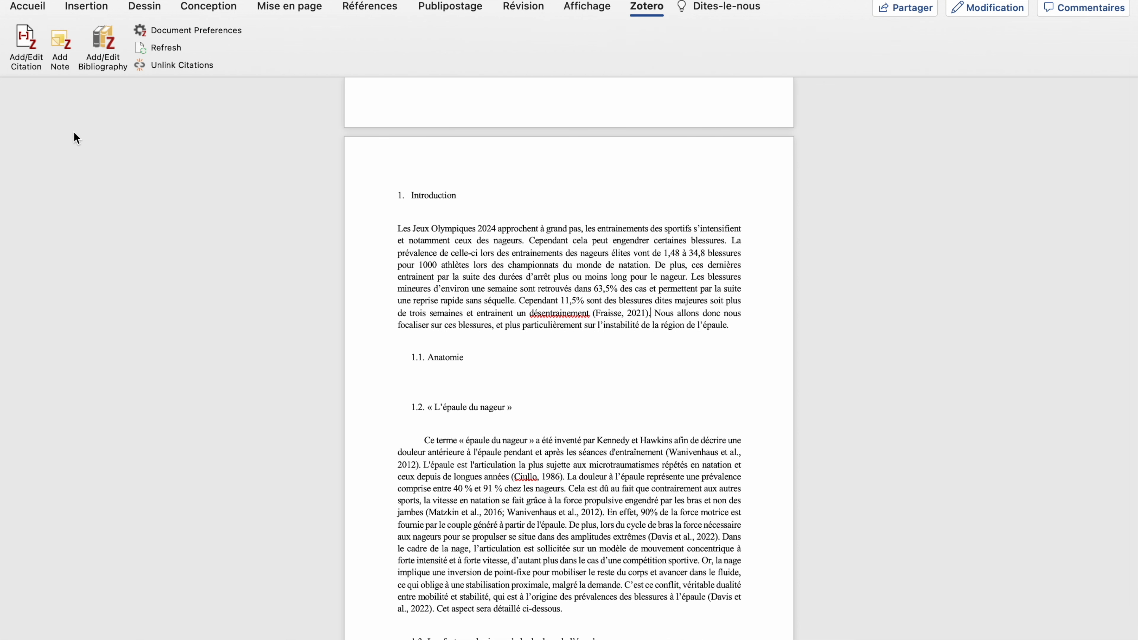
left_click(24, 43)
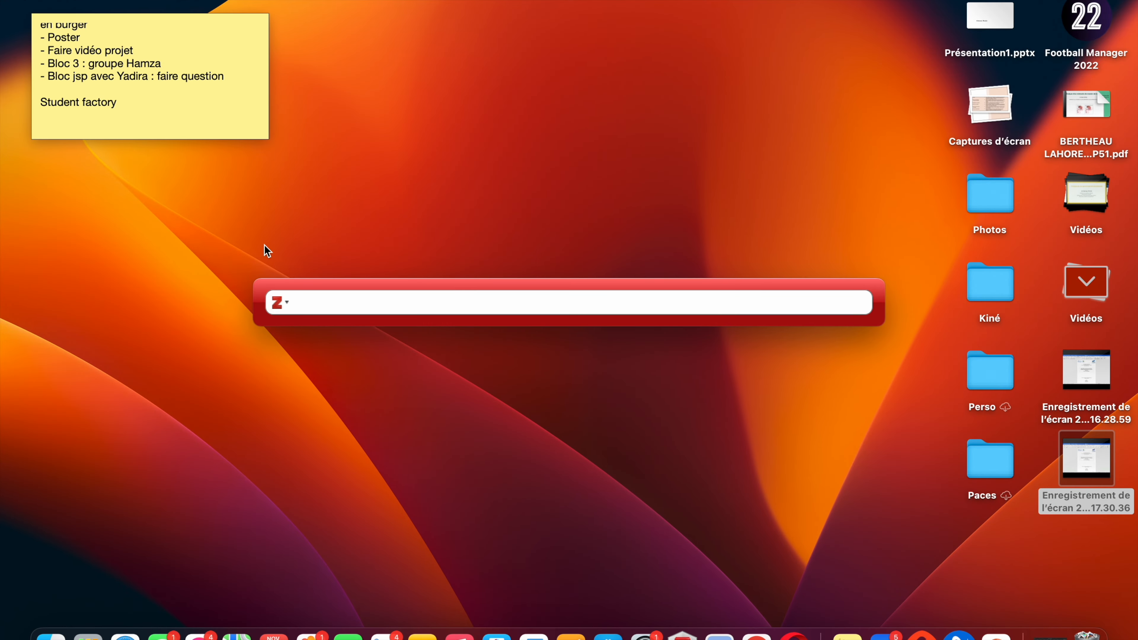
type("fraisse")
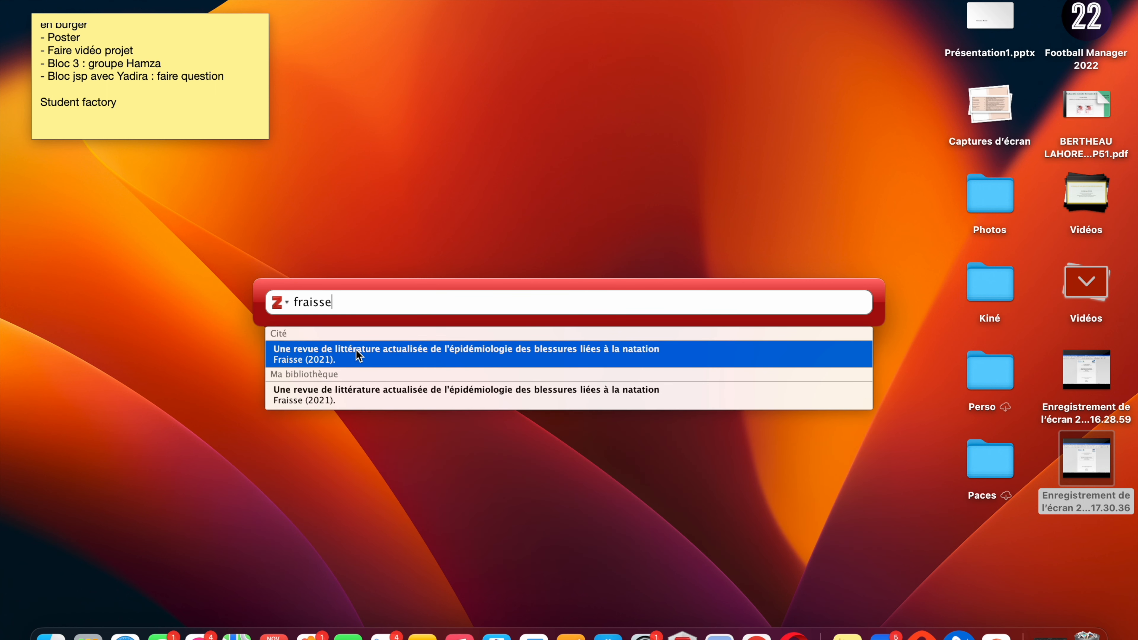
left_click(356, 350)
key("Return")
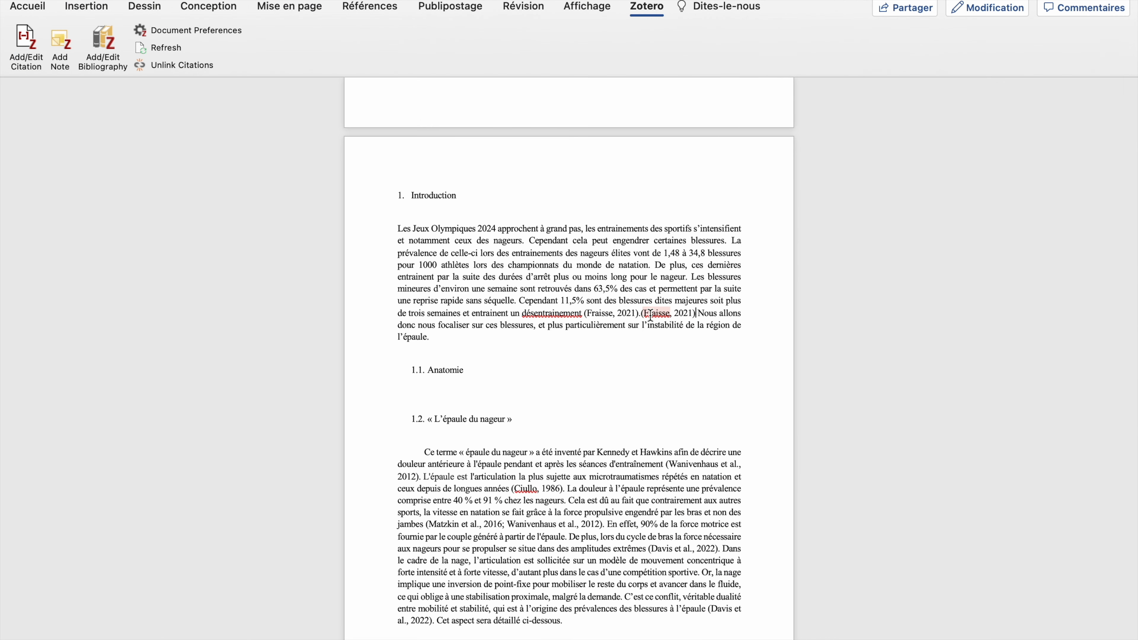
Delete the duplicate citation just inserted in the Introduction paragraph
left_click_drag(641, 313, 695, 313)
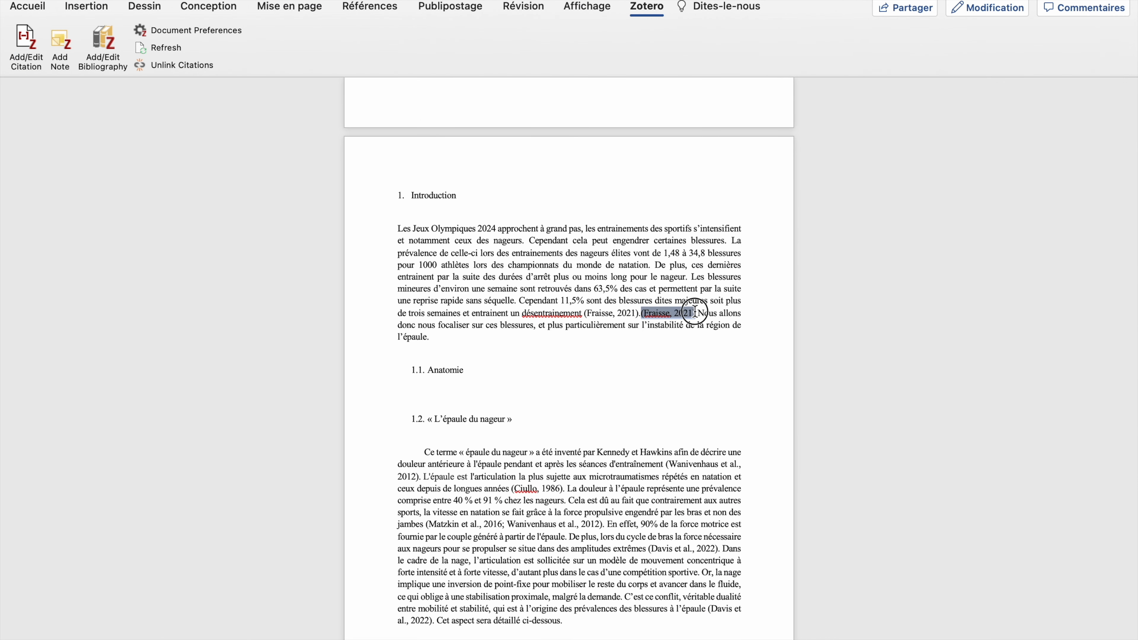
key("BackSpace")
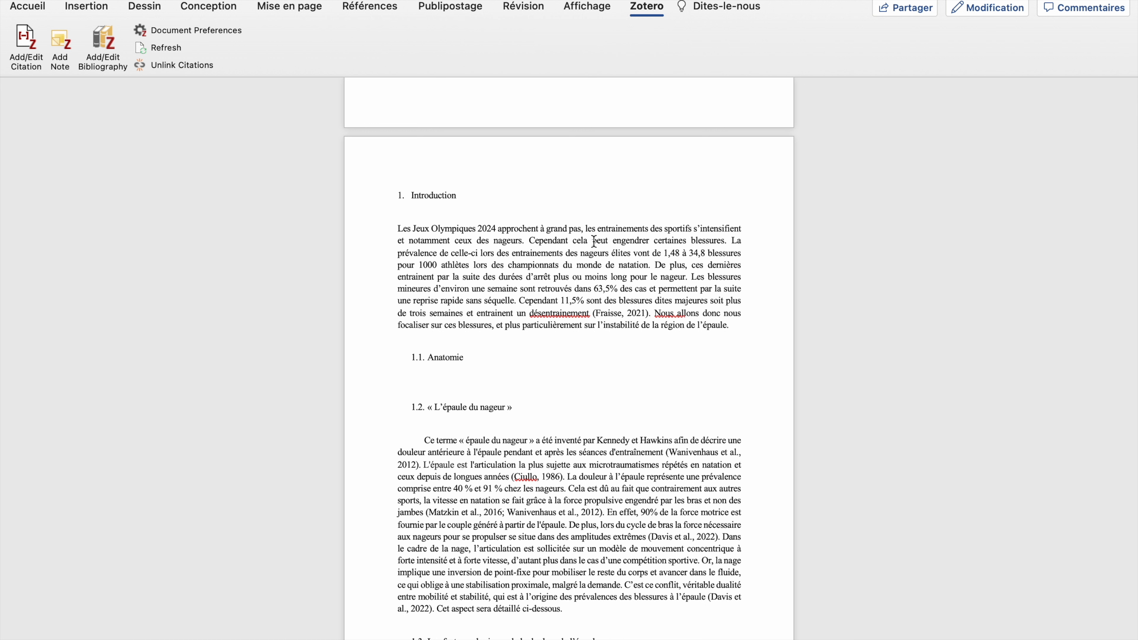
Review the citation table, keyboard shortcut list and reporting-guideline resources in the template document, and return to the thesis
key("ctrl+Right")
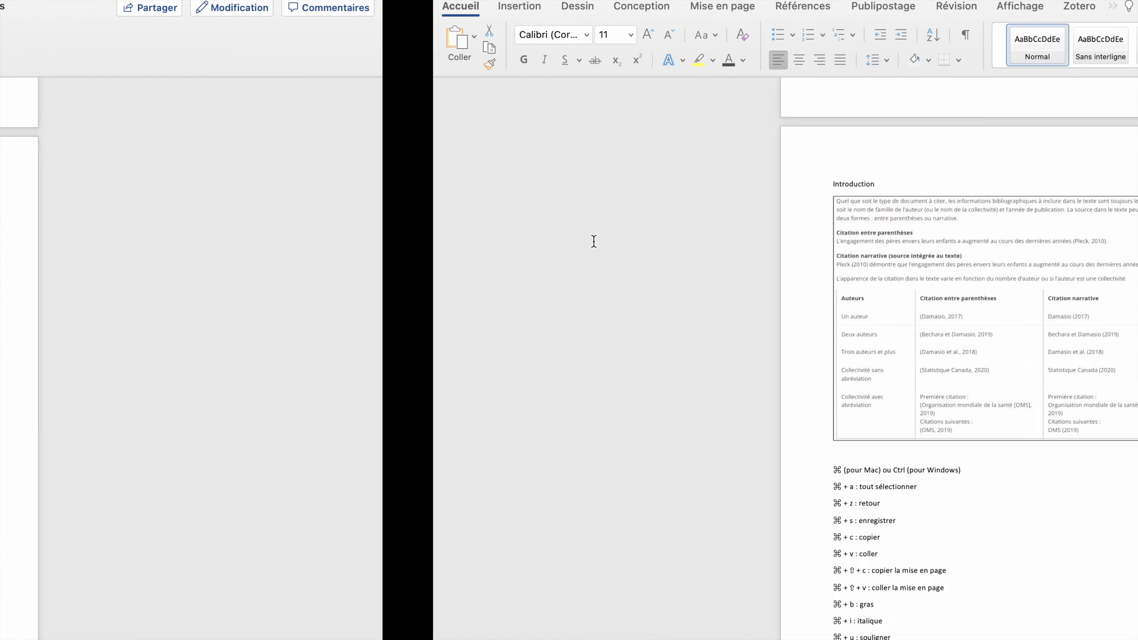
scroll(423, 482, "down", 2)
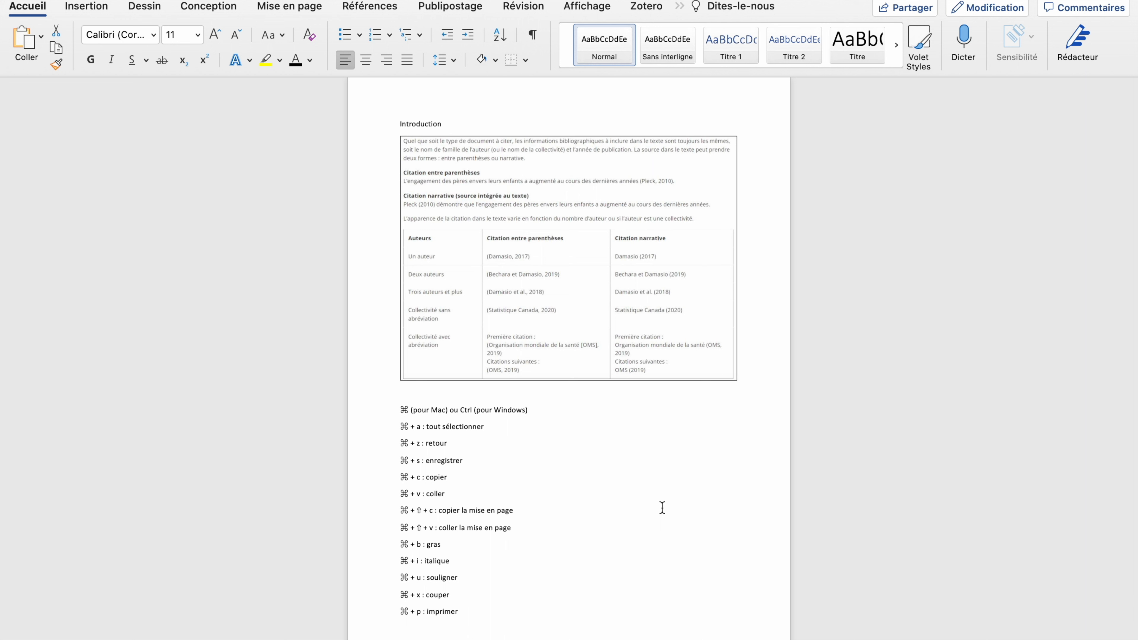
scroll(662, 507, "down", 10)
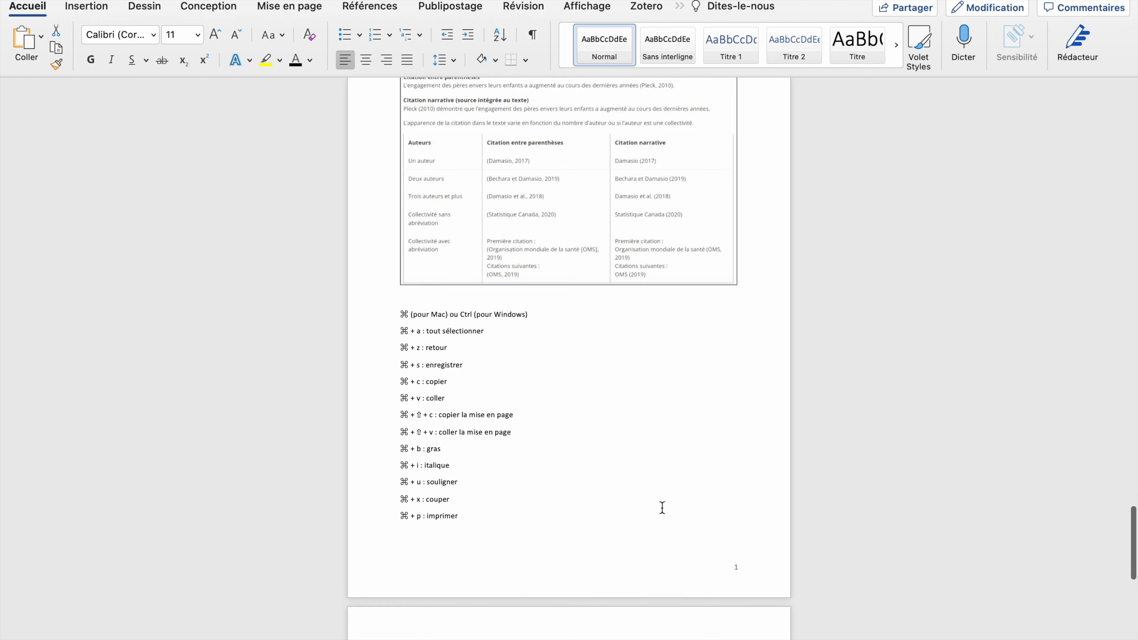
left_click(715, 414)
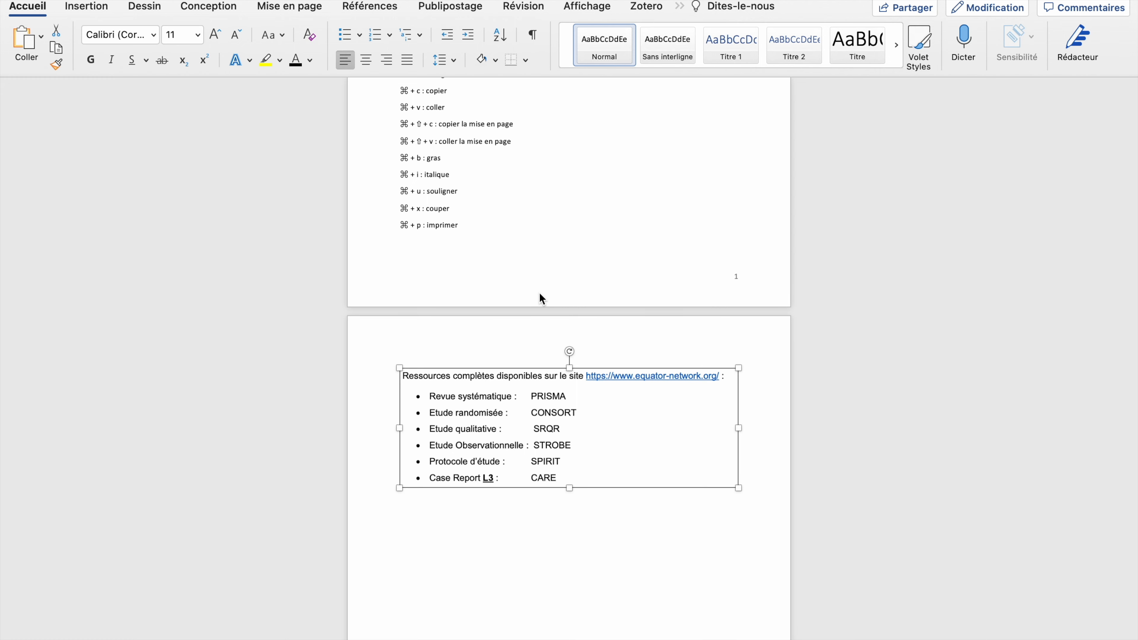
key("ctrl+Left")
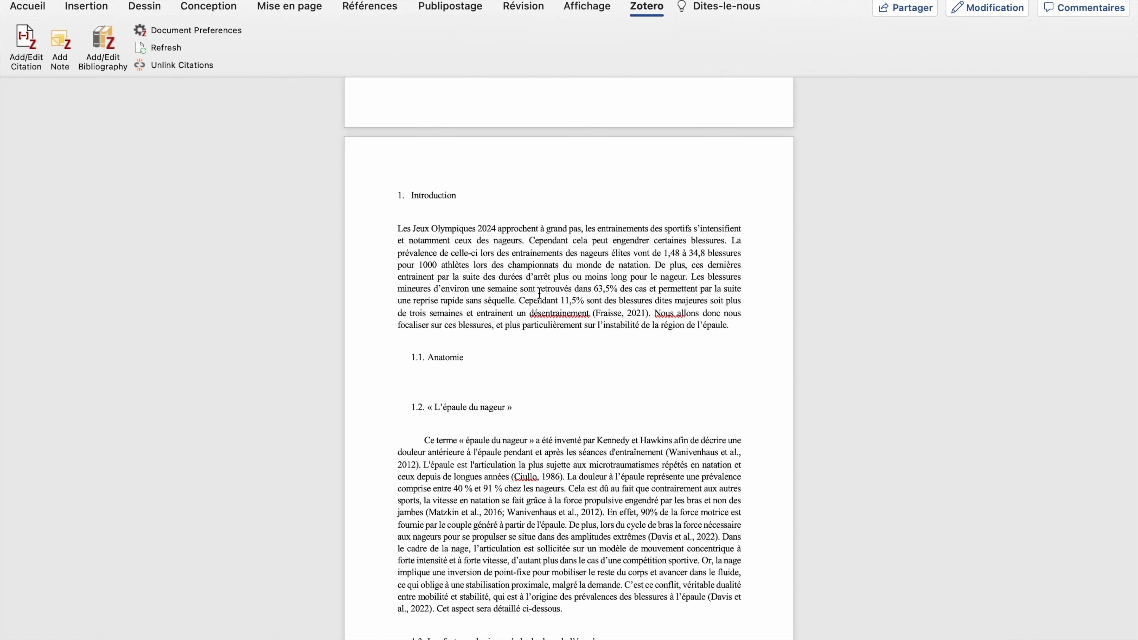
Insert the caption "Tableau I:" above the empty table in the Résultats section, using the Tableau label
scroll(539, 294, "down", 12)
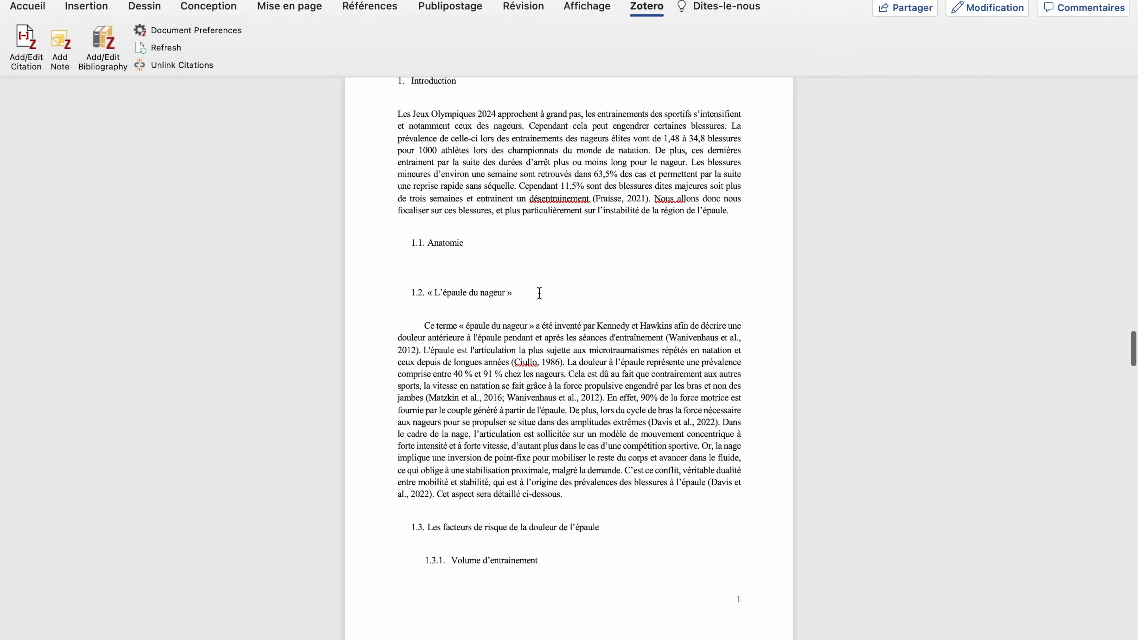
scroll(539, 293, "down", 10)
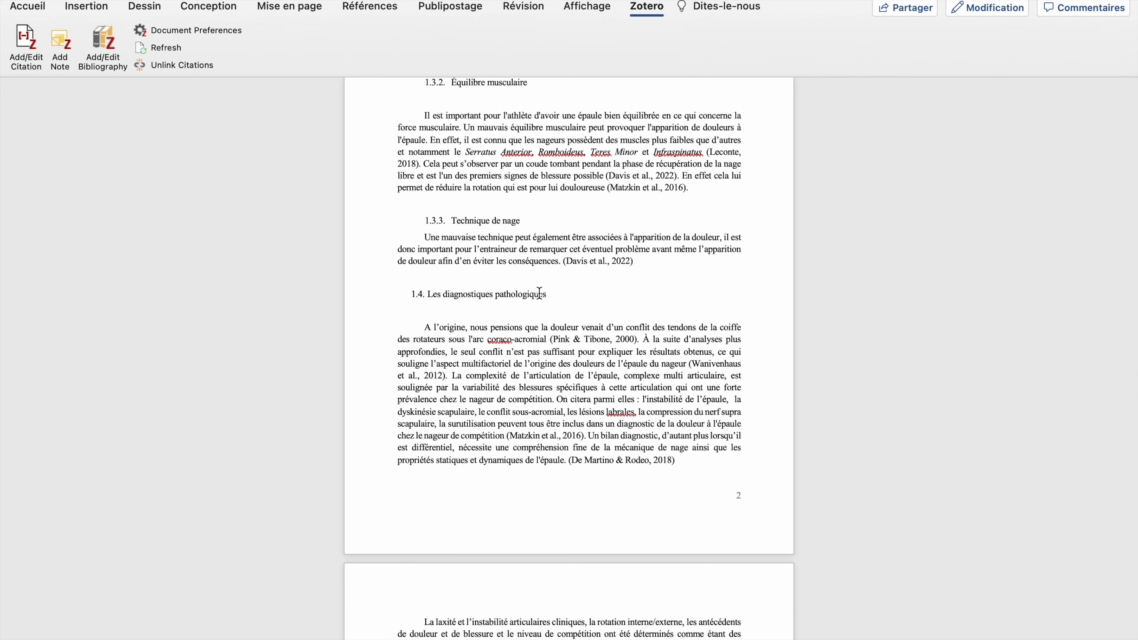
scroll(539, 294, "down", 20)
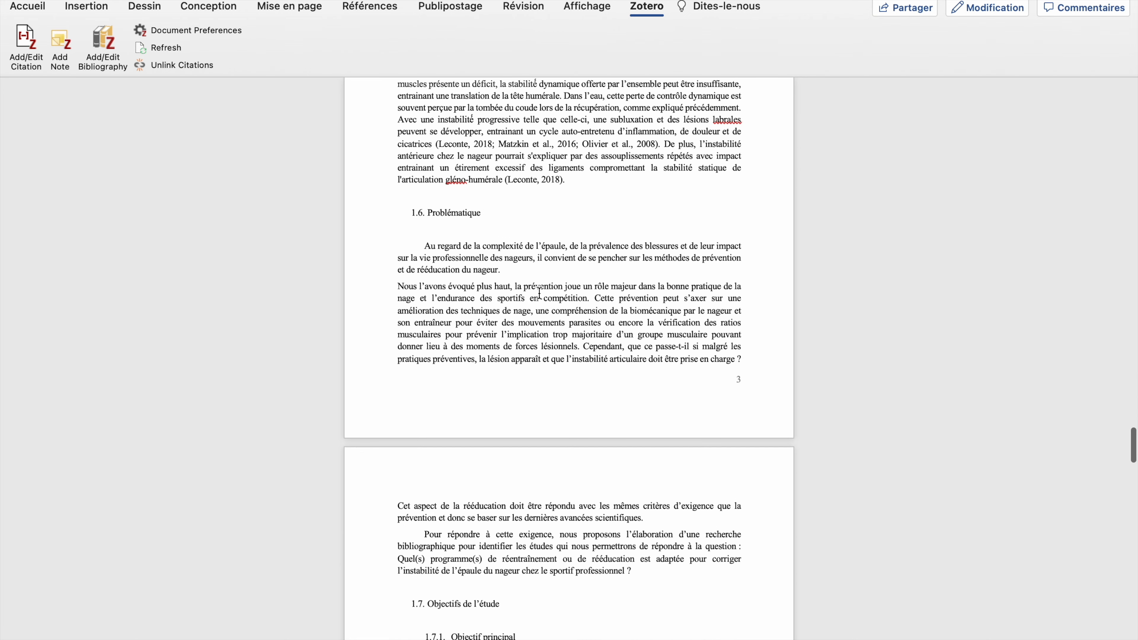
scroll(539, 292, "down", 9)
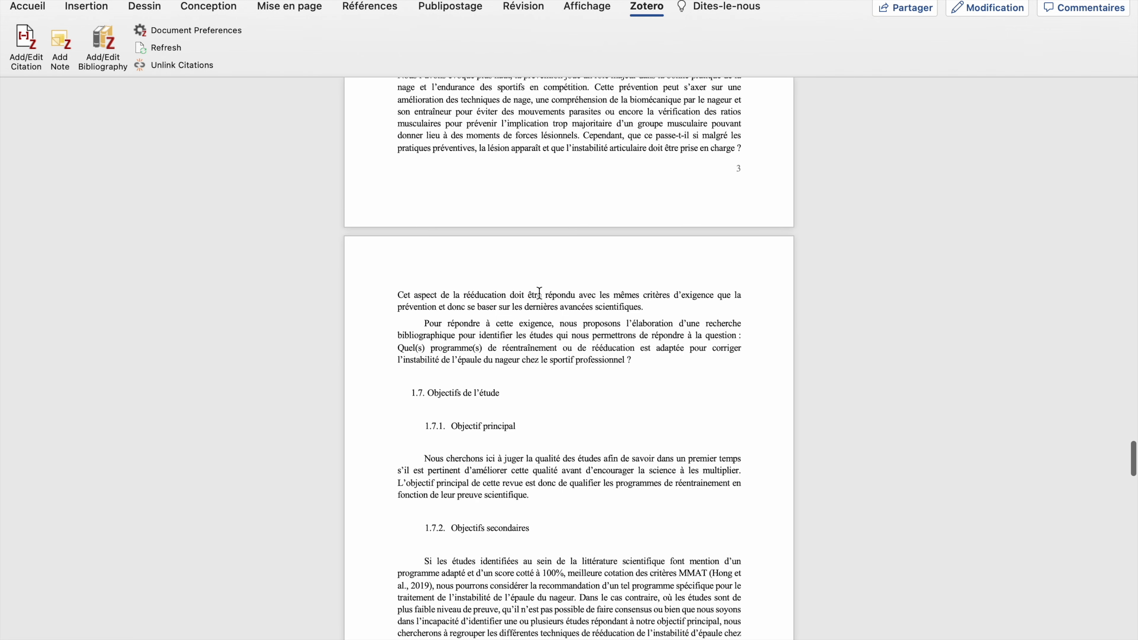
scroll(539, 293, "down", 16)
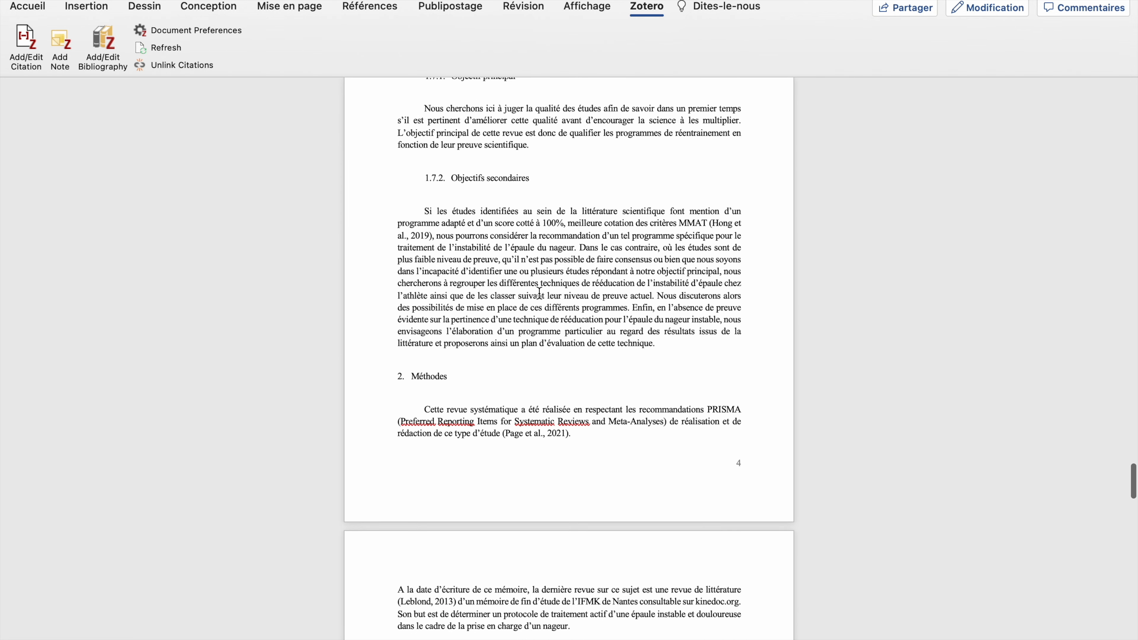
scroll(539, 293, "down", 1)
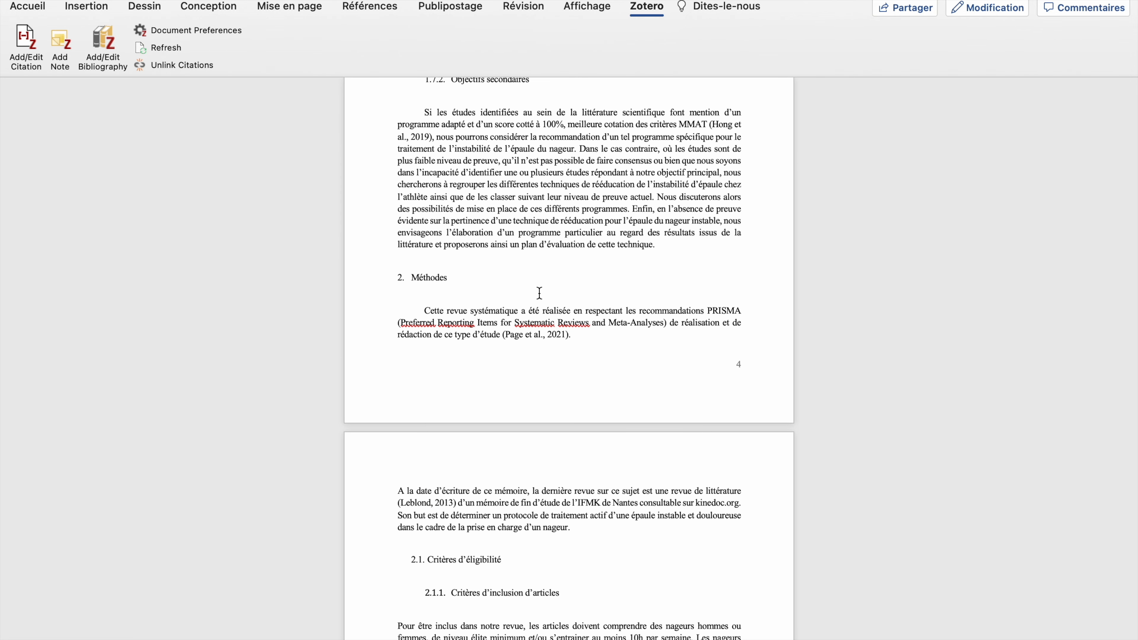
scroll(539, 293, "down", 20)
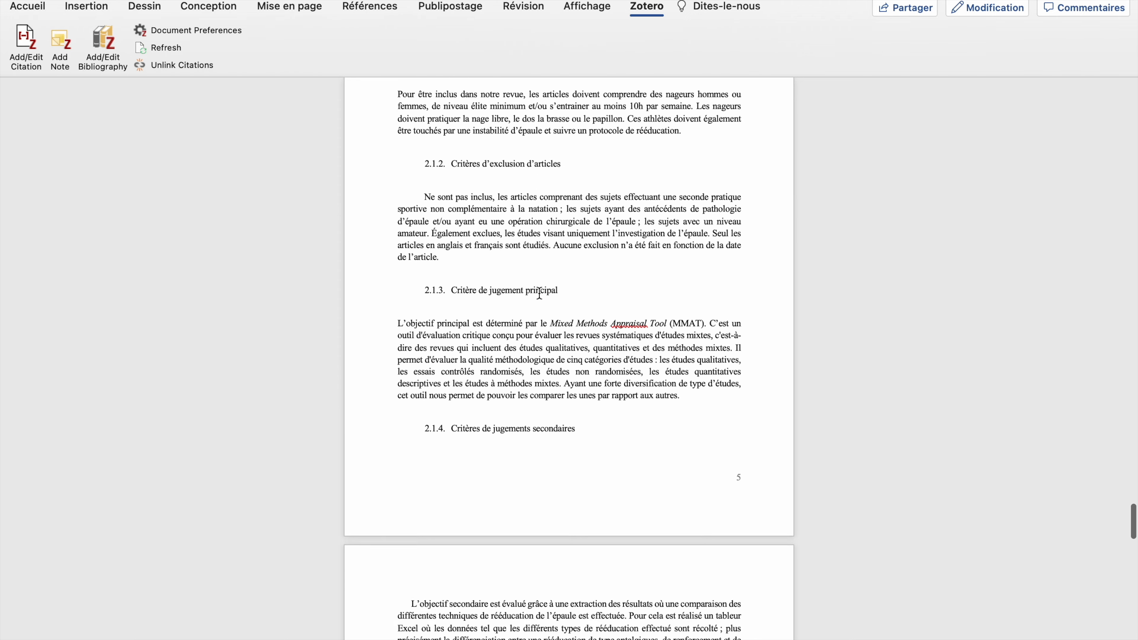
scroll(539, 294, "down", 20)
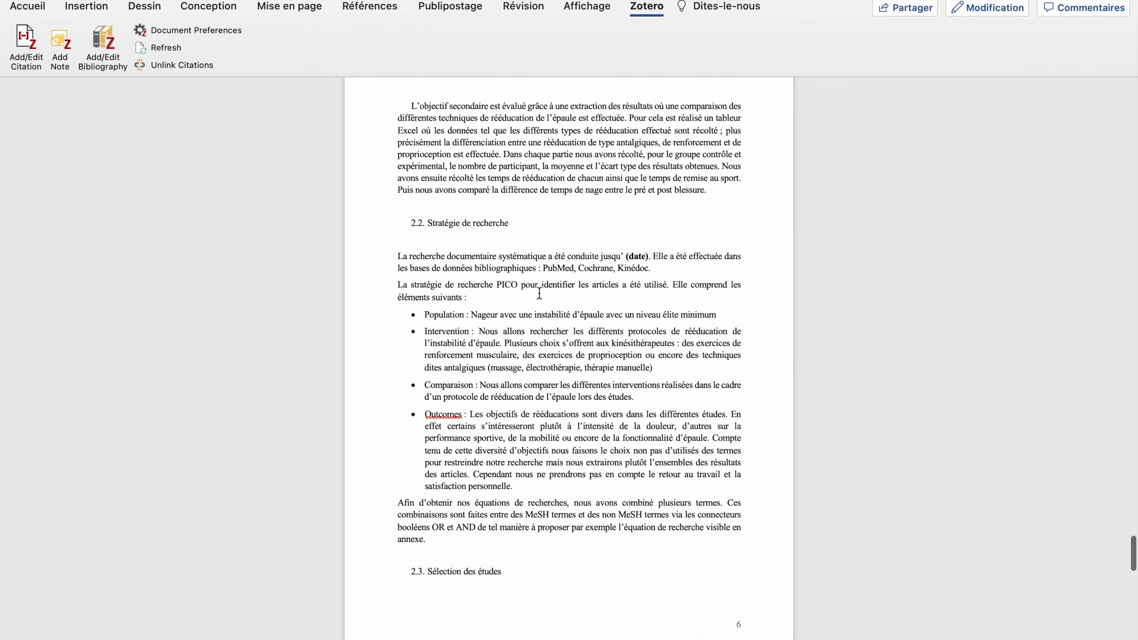
scroll(539, 294, "down", 20)
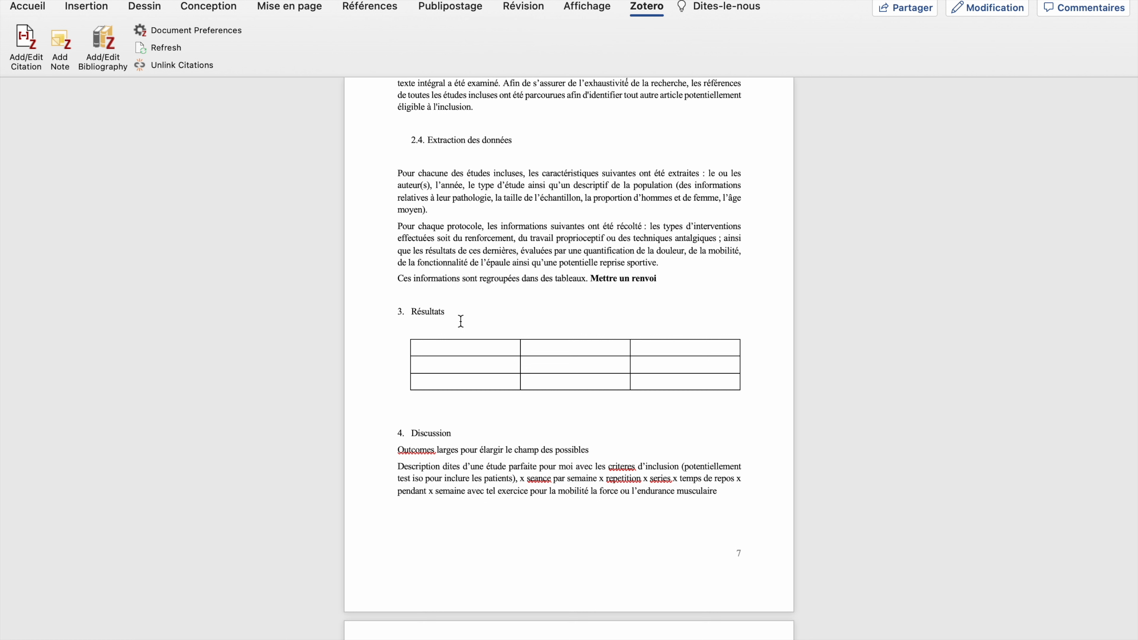
left_click(444, 329)
left_click(355, 14)
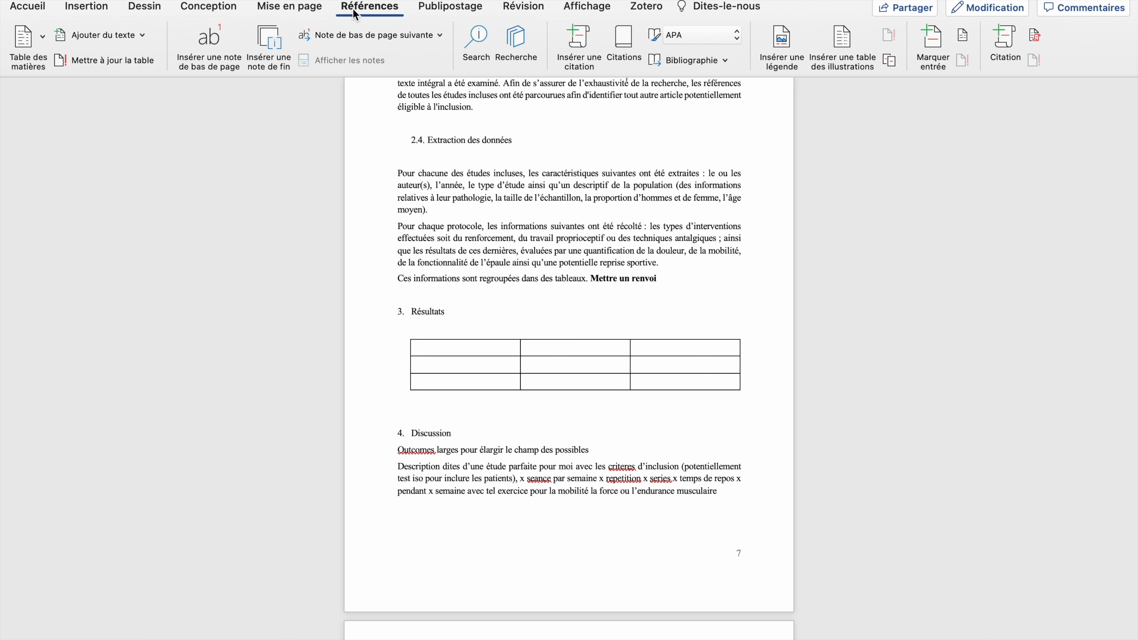
left_click(784, 37)
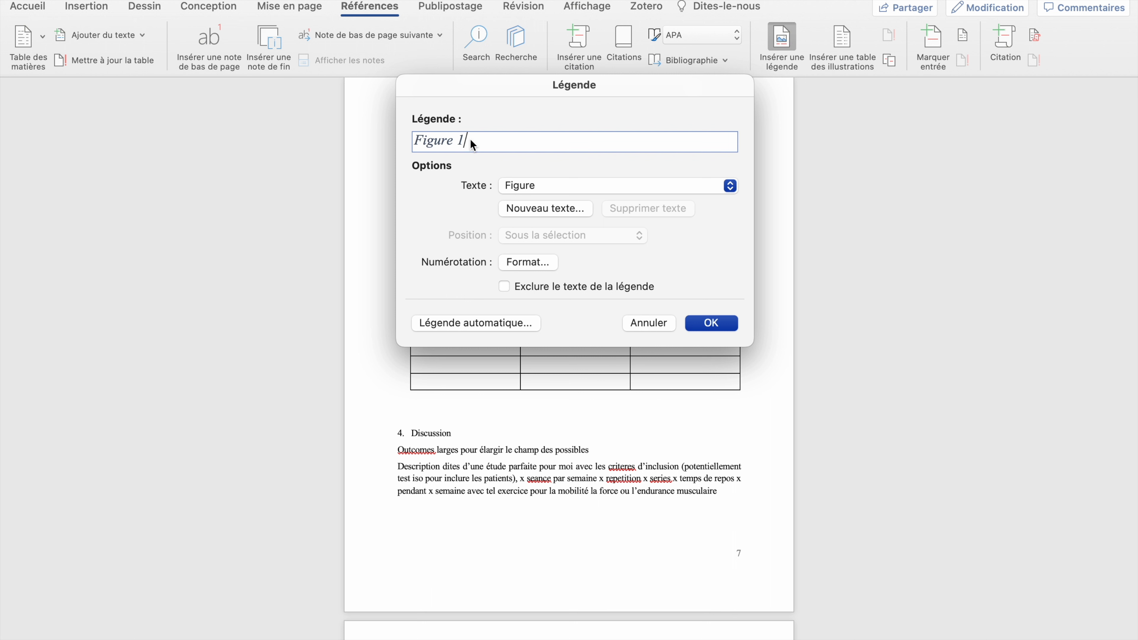
left_click(558, 188)
left_click(540, 207)
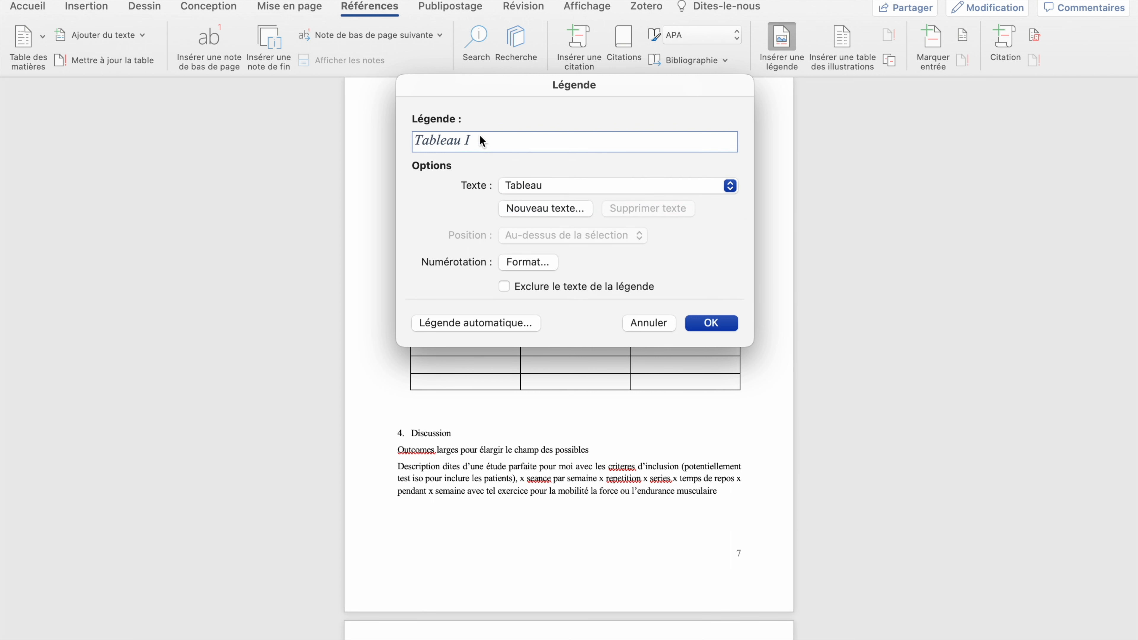
type(":")
left_click(711, 323)
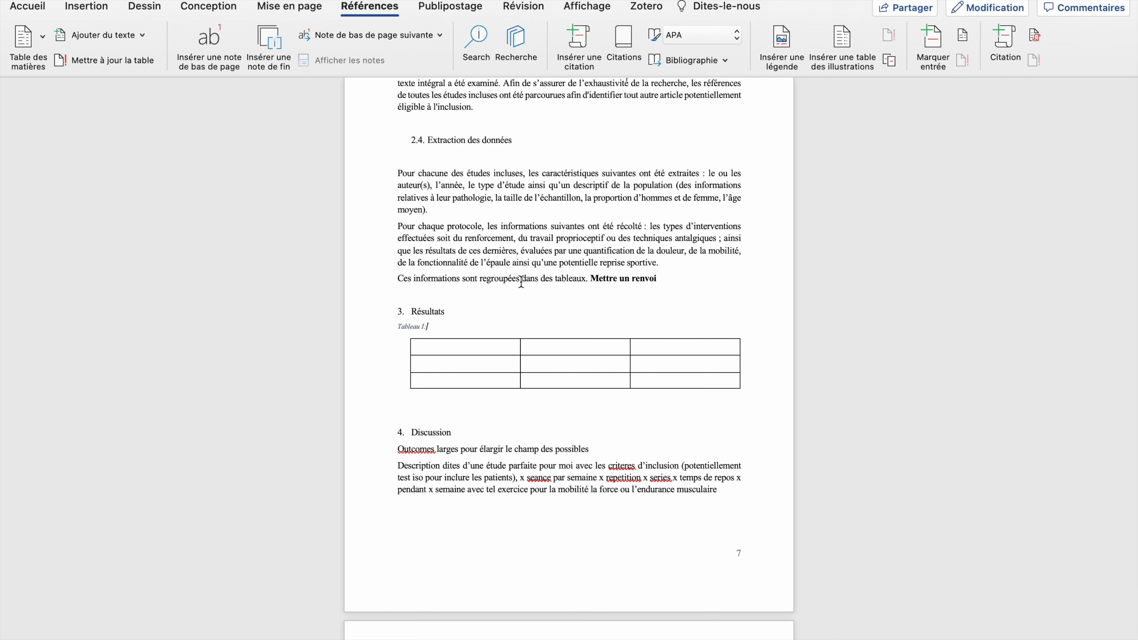
Insert a hyperlinked cross-reference to Tableau I, using Texte et numéro uniquement, at the end of the Outcomes bullet
scroll(521, 281, "up", 10)
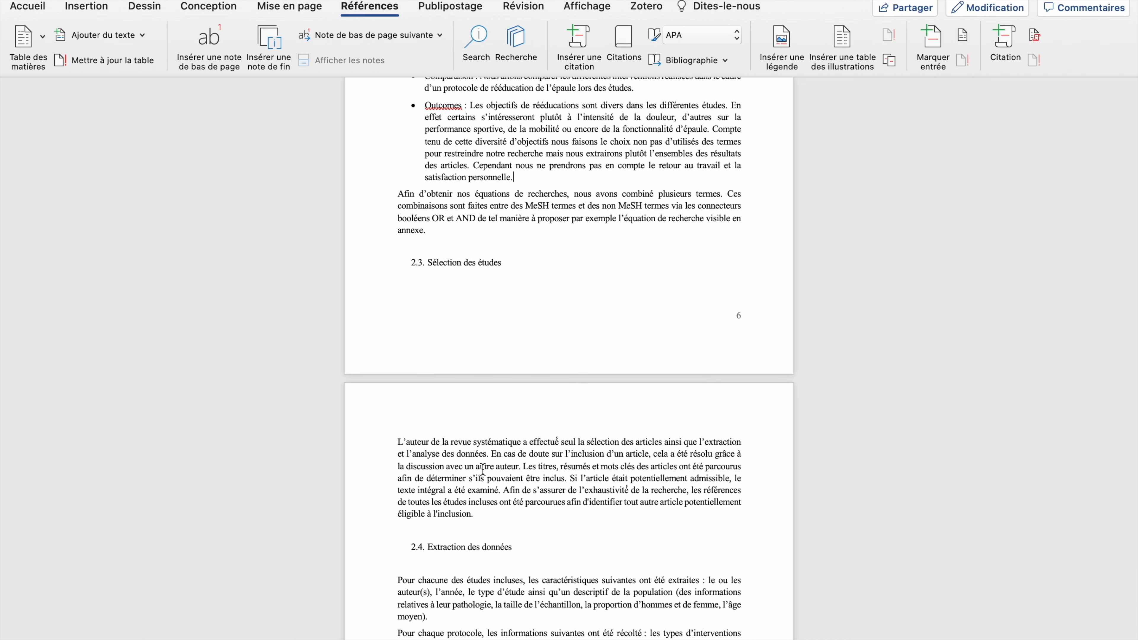
scroll(483, 470, "down", 3)
scroll(483, 470, "down", 1)
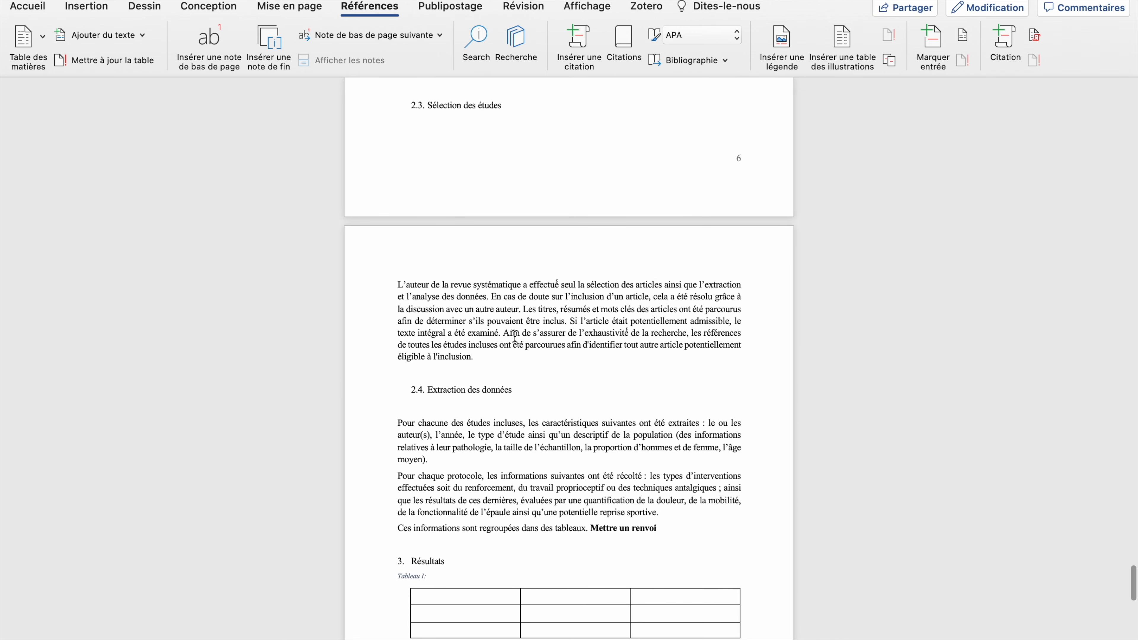
scroll(515, 337, "up", 3)
scroll(630, 334, "up", 1)
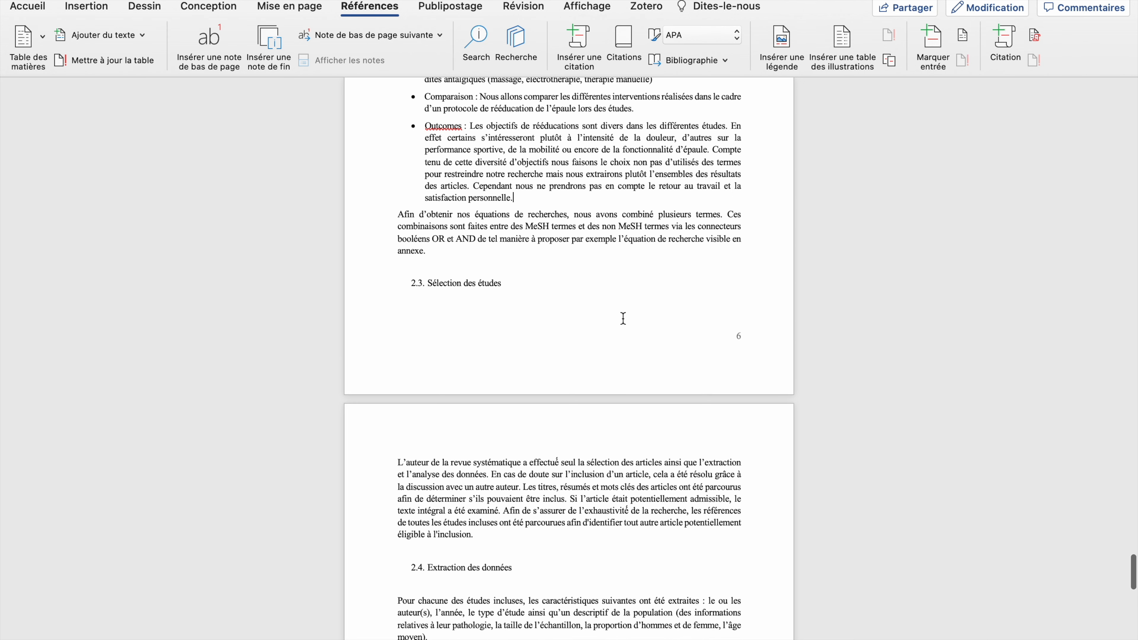
left_click(888, 59)
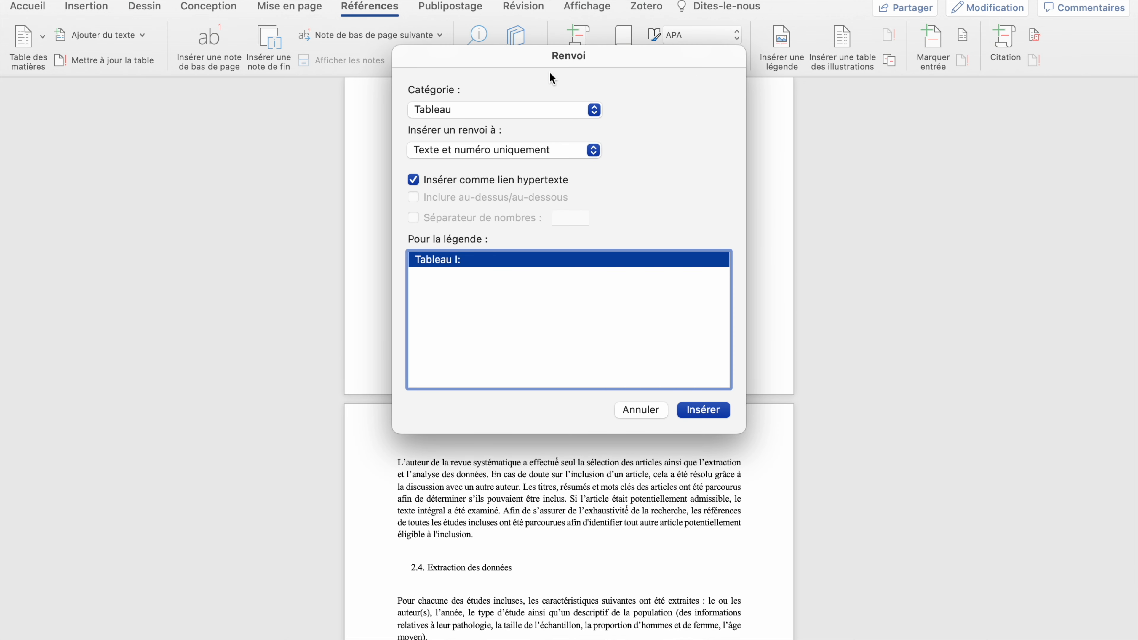
left_click(482, 108)
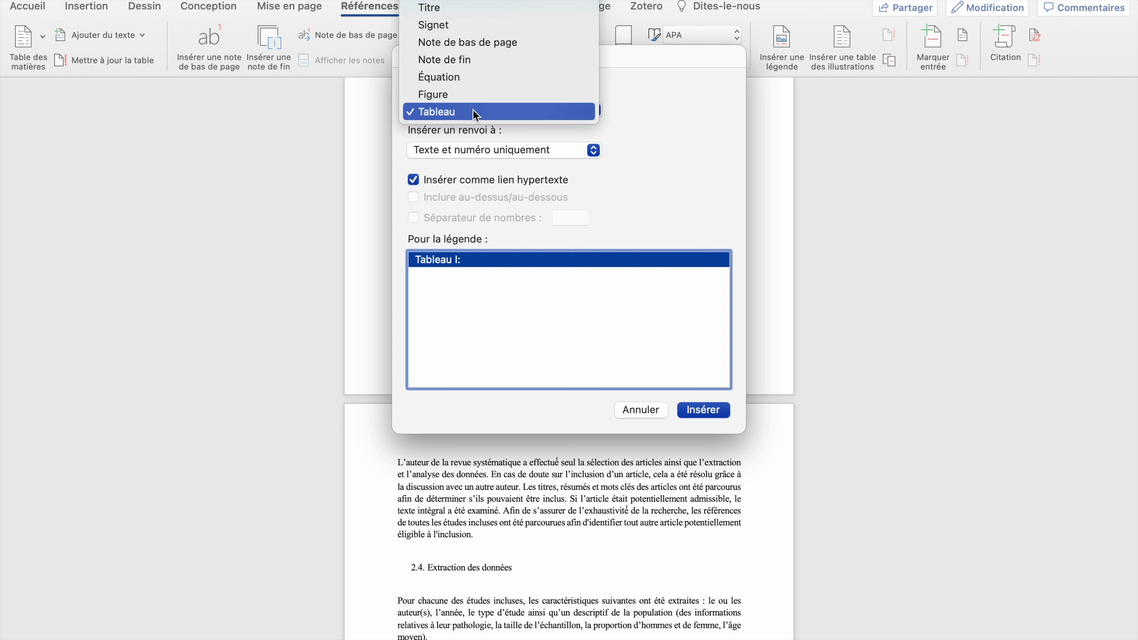
left_click(443, 112)
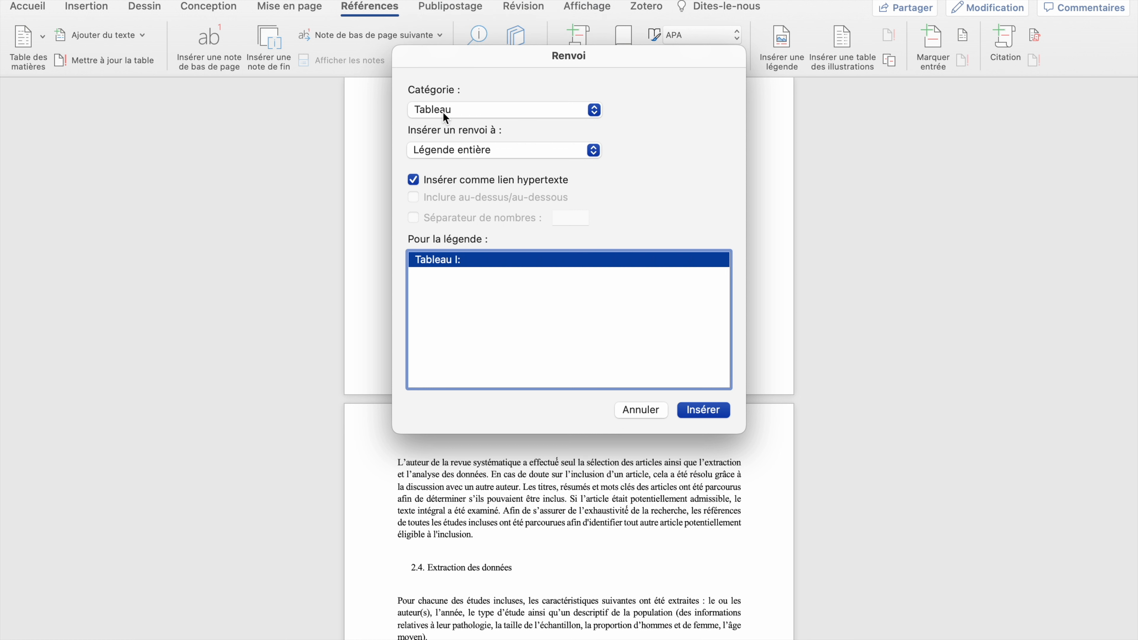
left_click(490, 155)
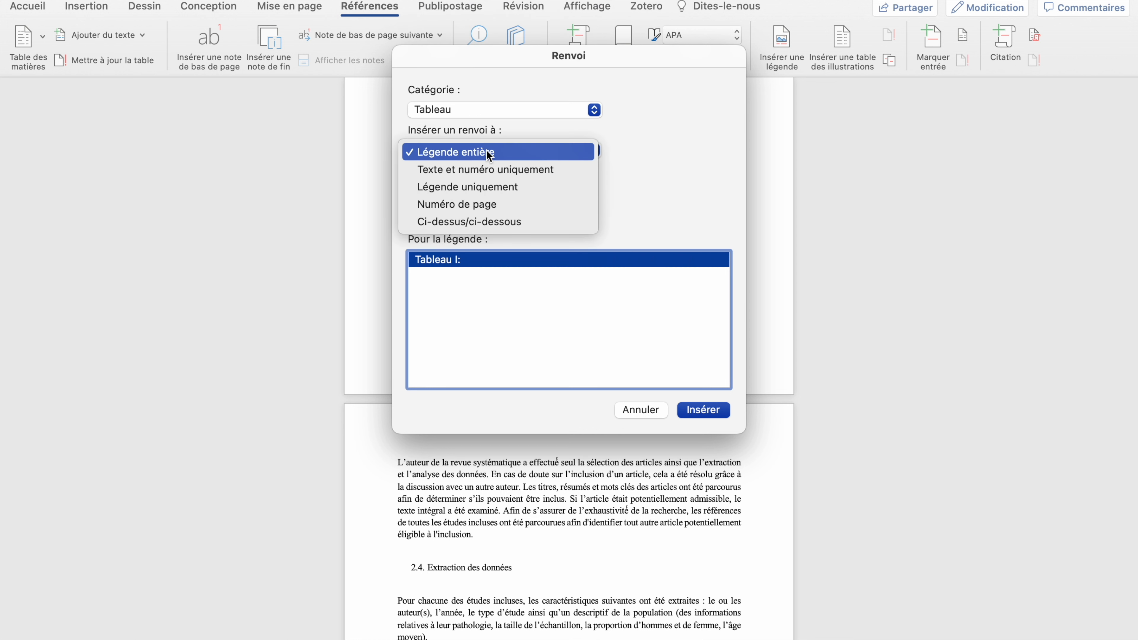
left_click(475, 171)
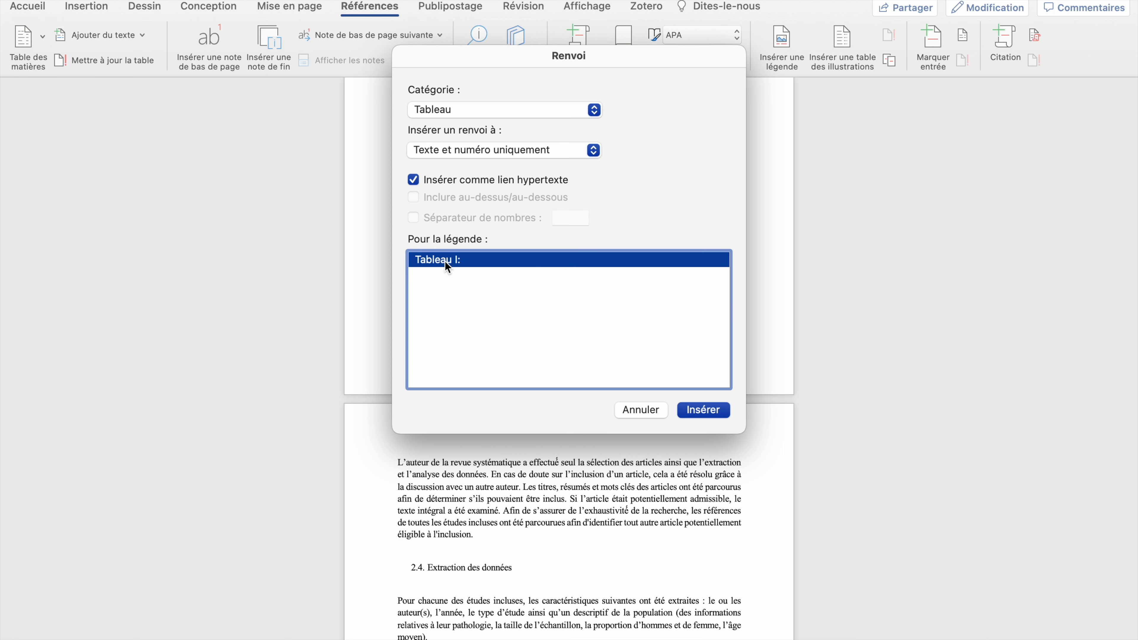
left_click(719, 411)
left_click(656, 410)
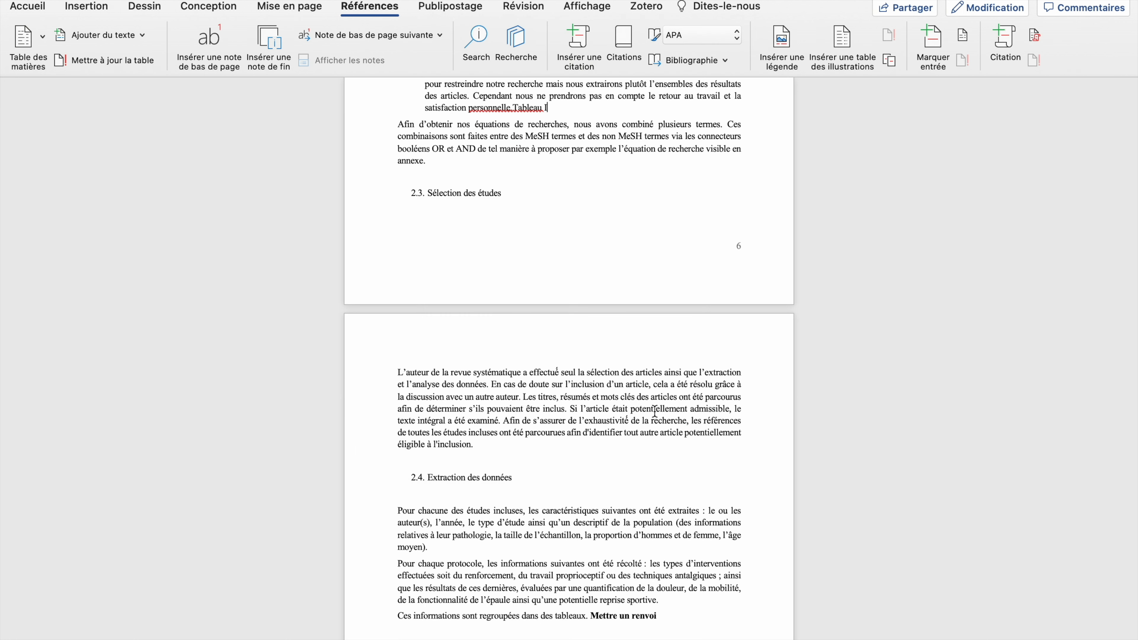
Follow the Tableau I cross-reference in the Outcomes bullet to the captioned table in the Résultats section
scroll(584, 85, "up", 2)
double_click(533, 159)
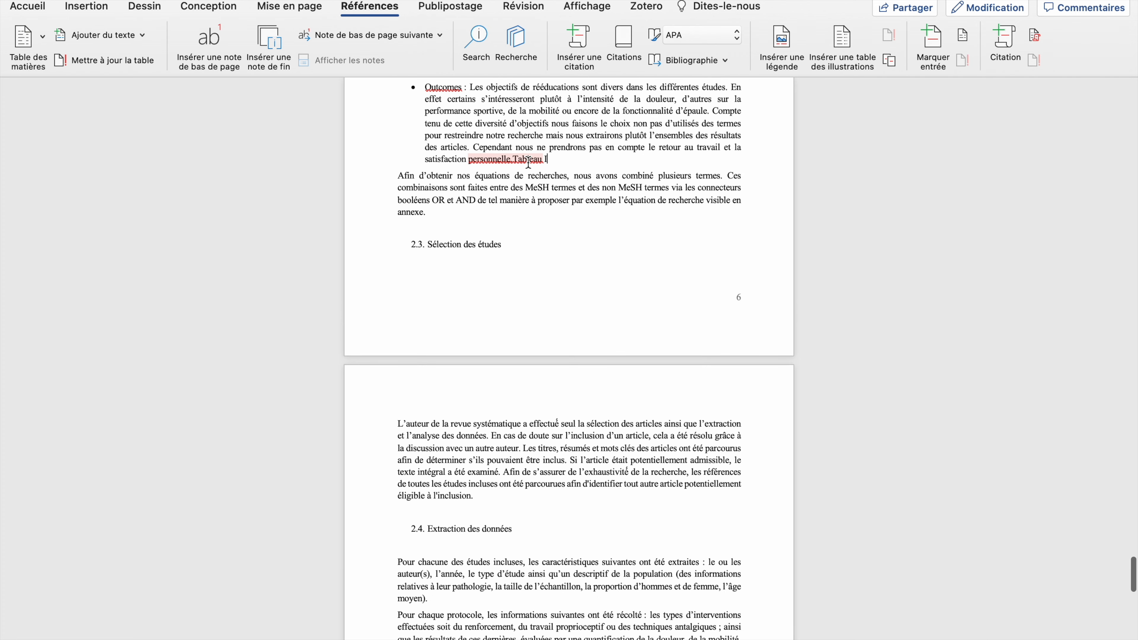
left_click(527, 161)
left_click(531, 162)
scroll(531, 162, "down", 10)
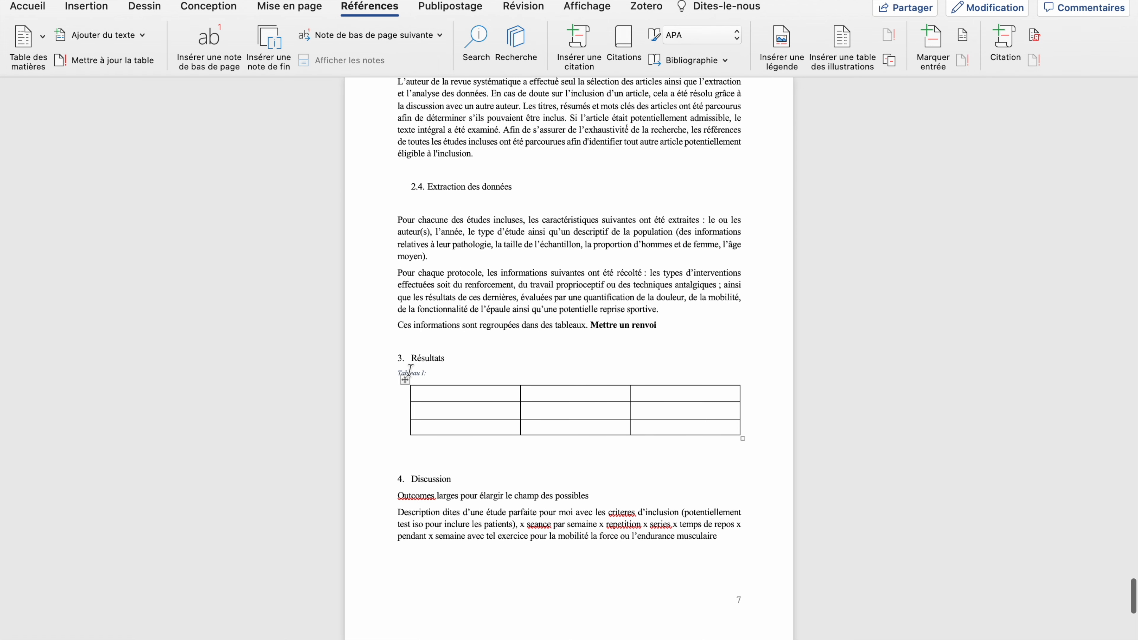
scroll(590, 403, "down", 3)
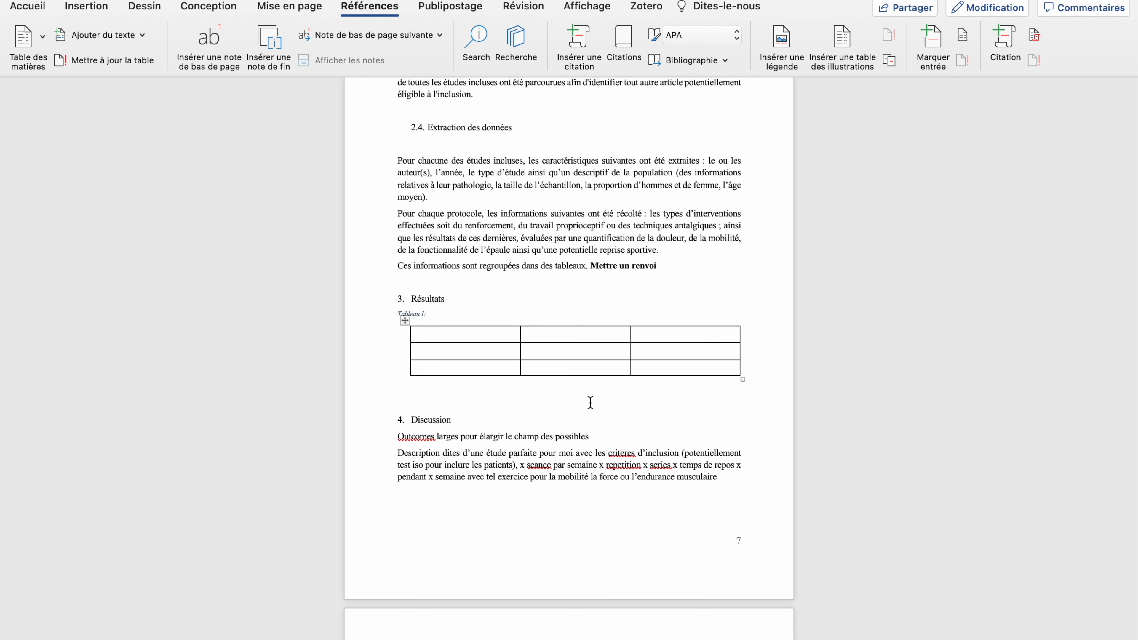
scroll(589, 402, "down", 2)
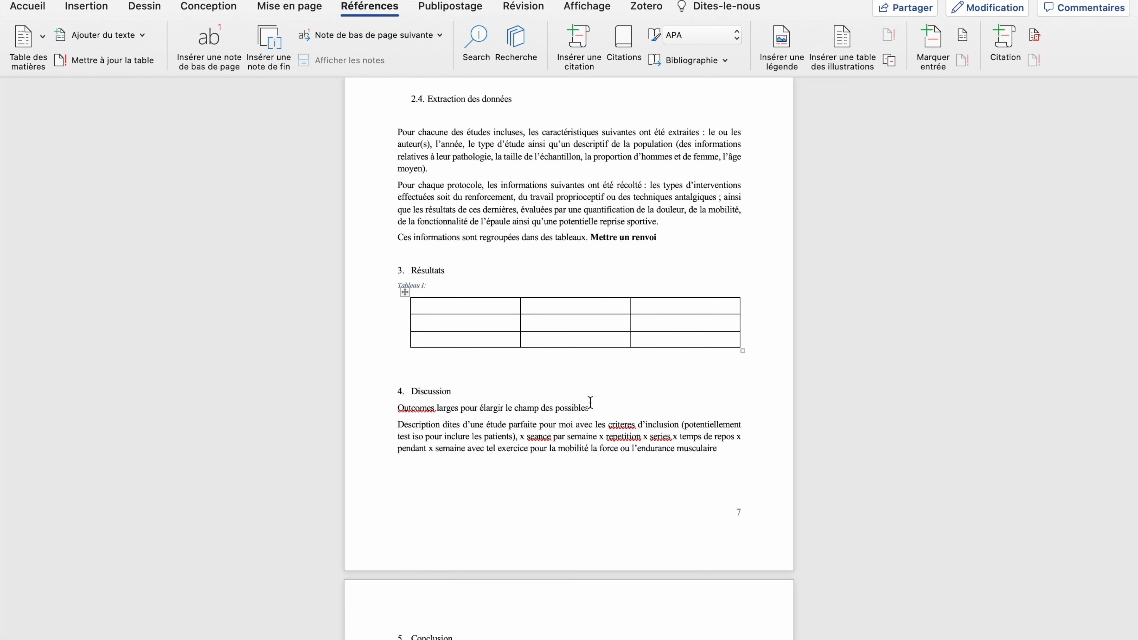
Insert the Zotero bibliography on the empty line under the Bibliographie heading
scroll(590, 402, "down", 5)
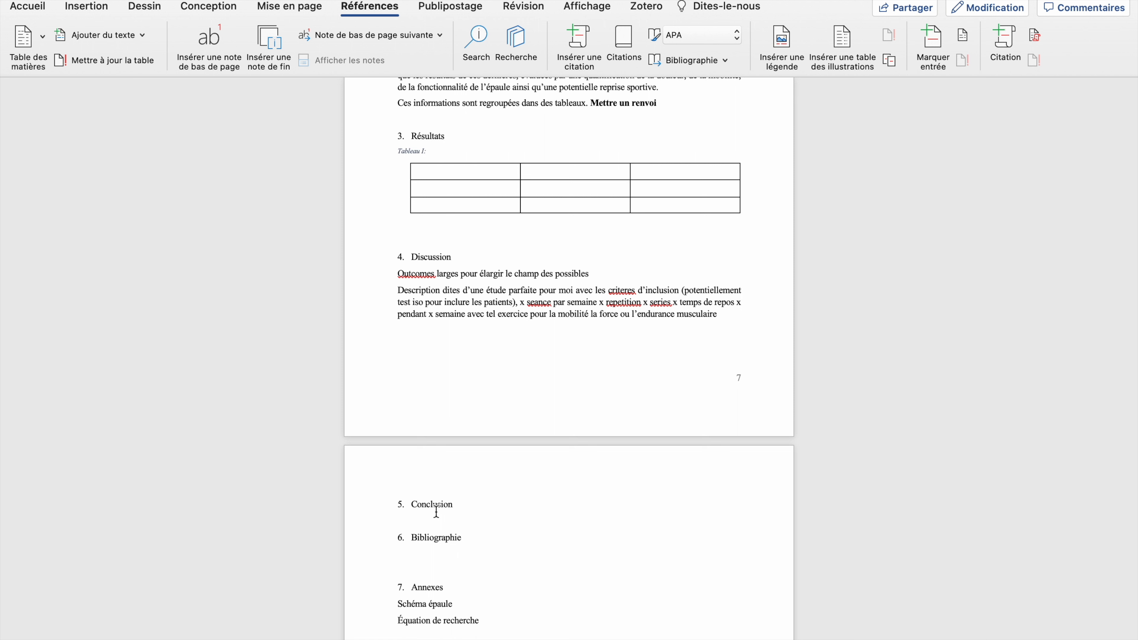
left_click(431, 552)
left_click(652, 8)
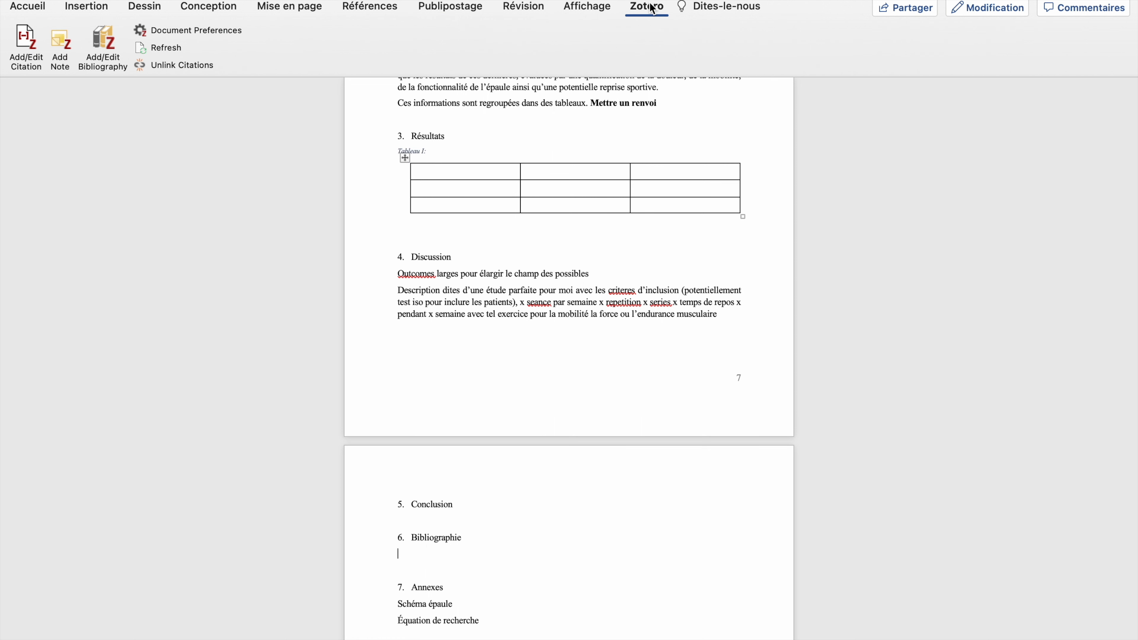
left_click(104, 44)
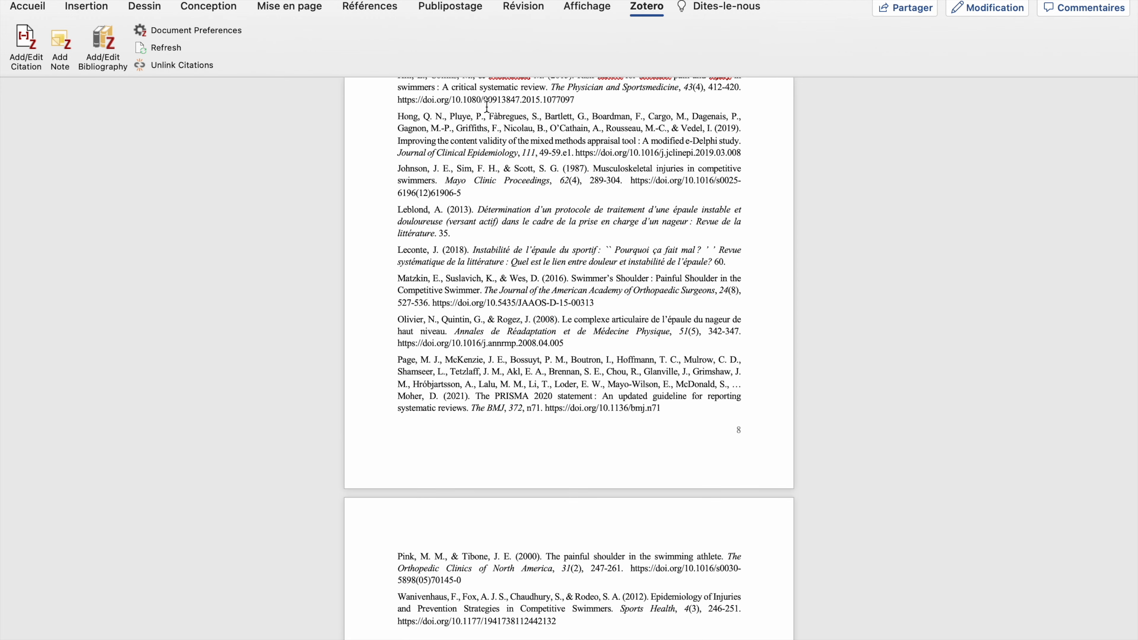
Add an empty line between the Bibliographie heading and the first reference, and look over the reference list down to Annexes
scroll(487, 107, "up", 5)
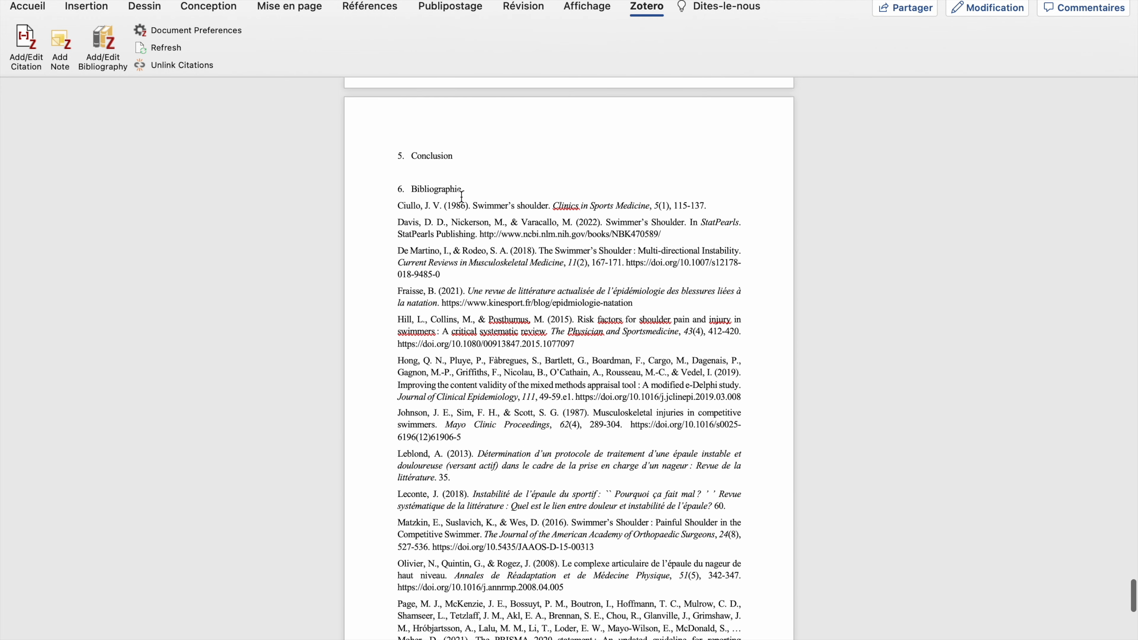
scroll(467, 198, "down", 2)
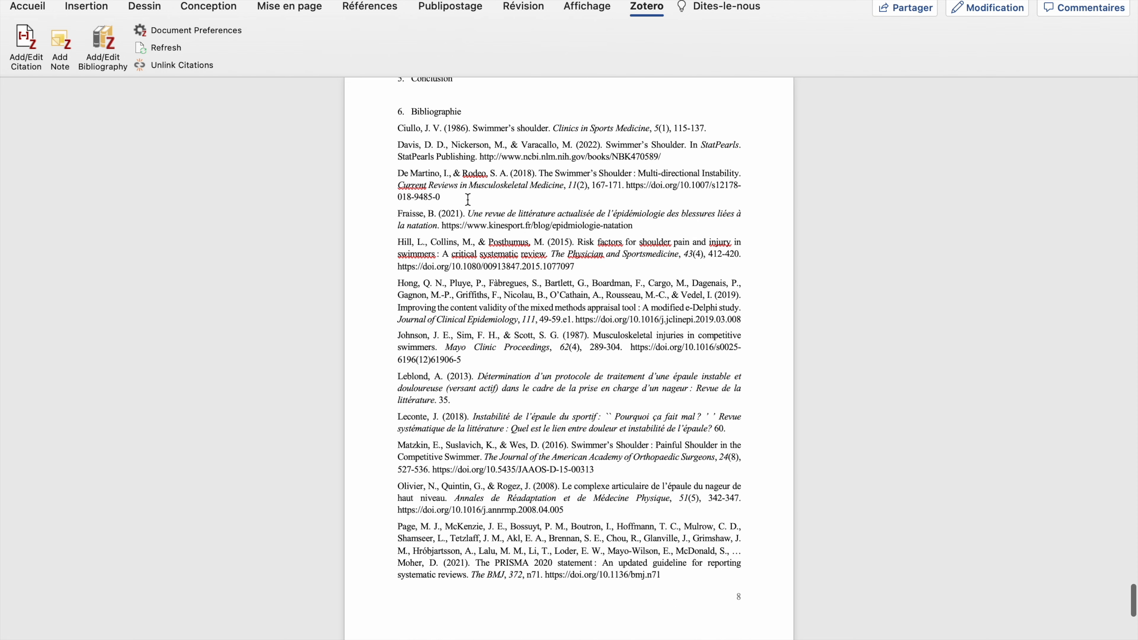
left_click(472, 109)
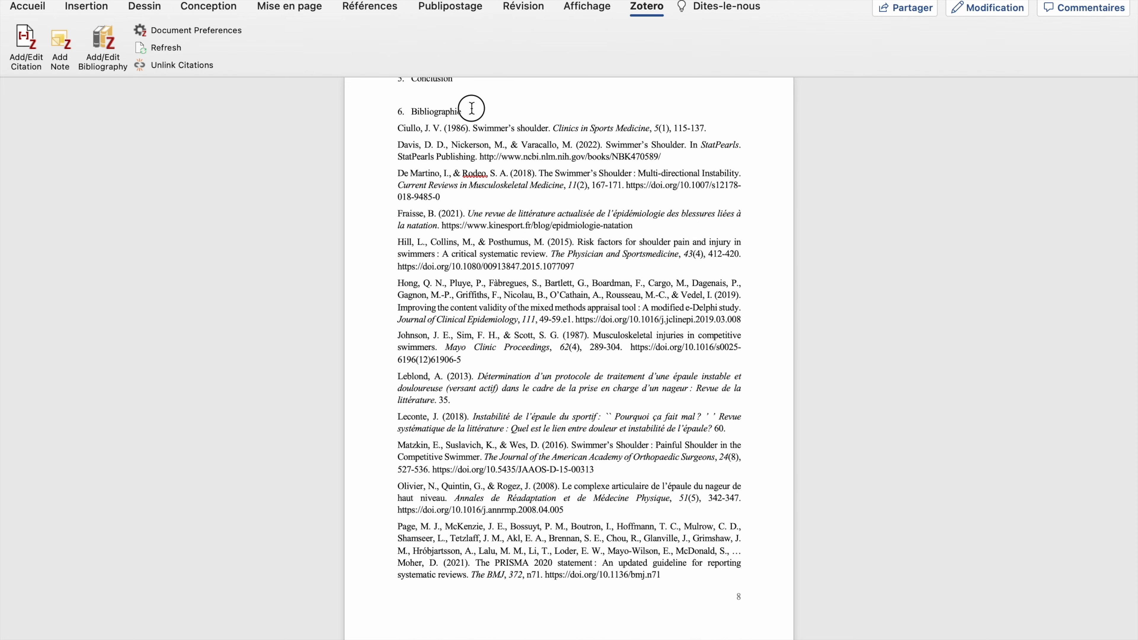
key("Return")
scroll(424, 220, "down", 10)
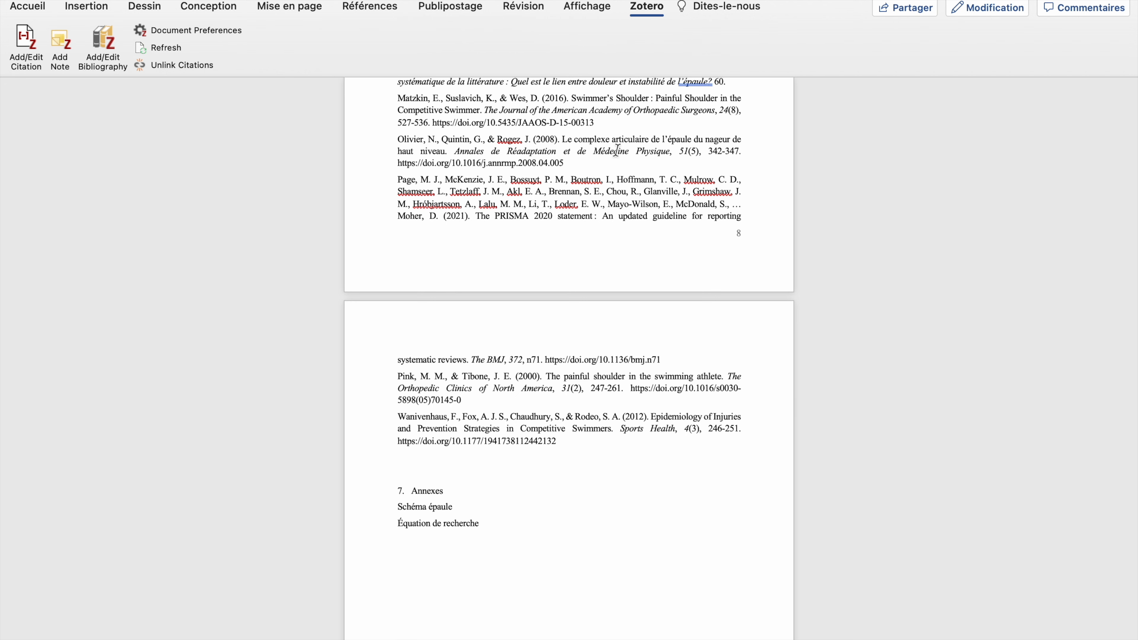
scroll(617, 151, "up", 4)
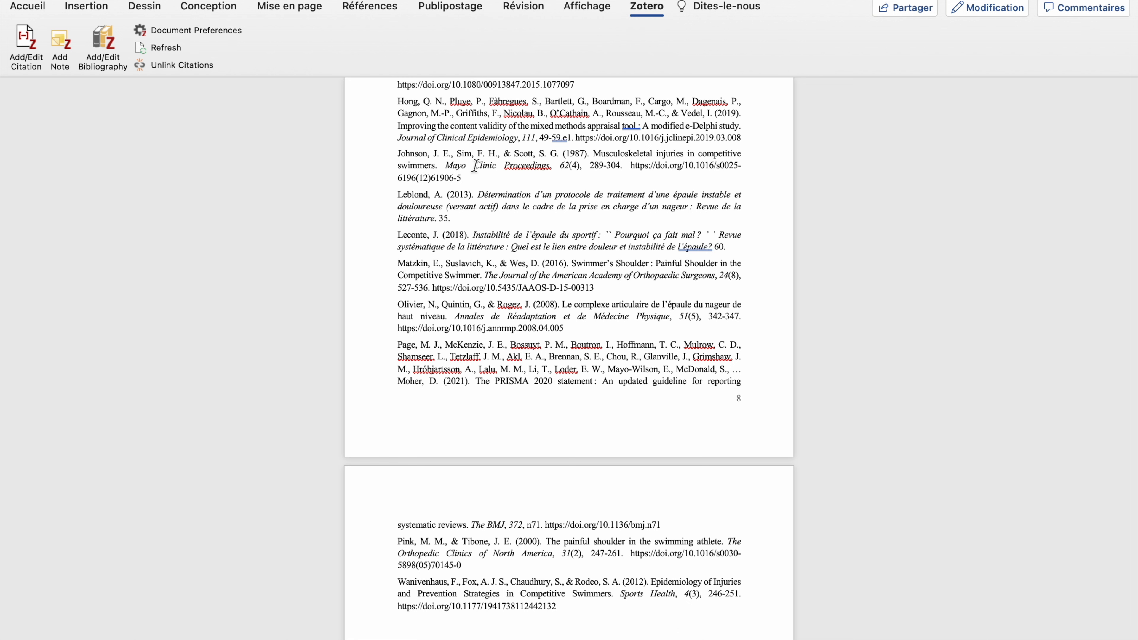
scroll(475, 166, "down", 5)
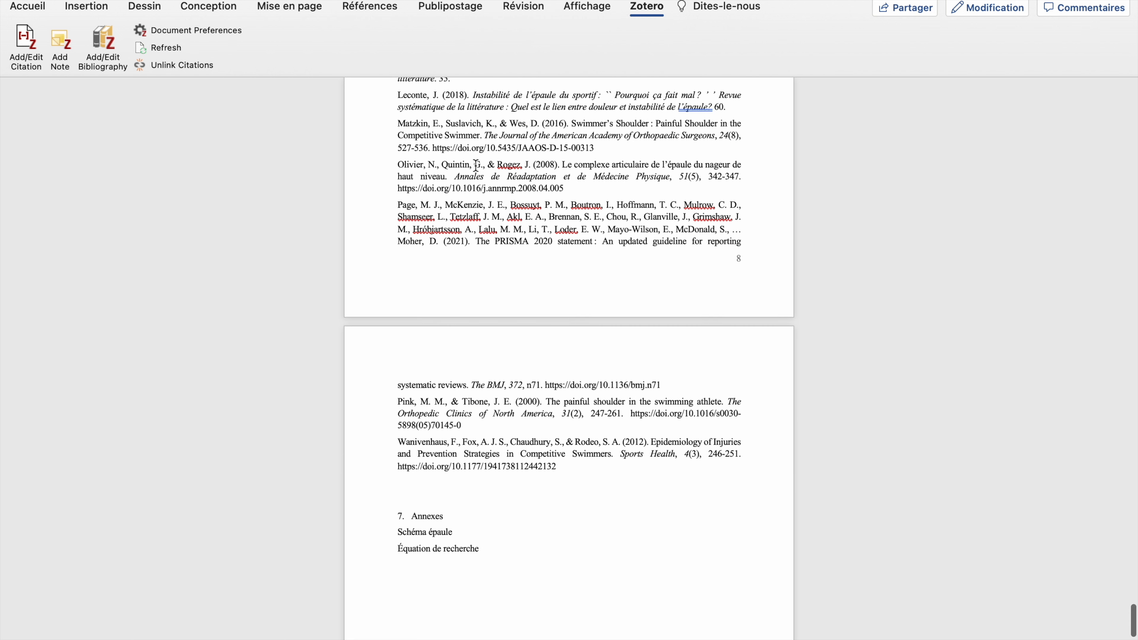